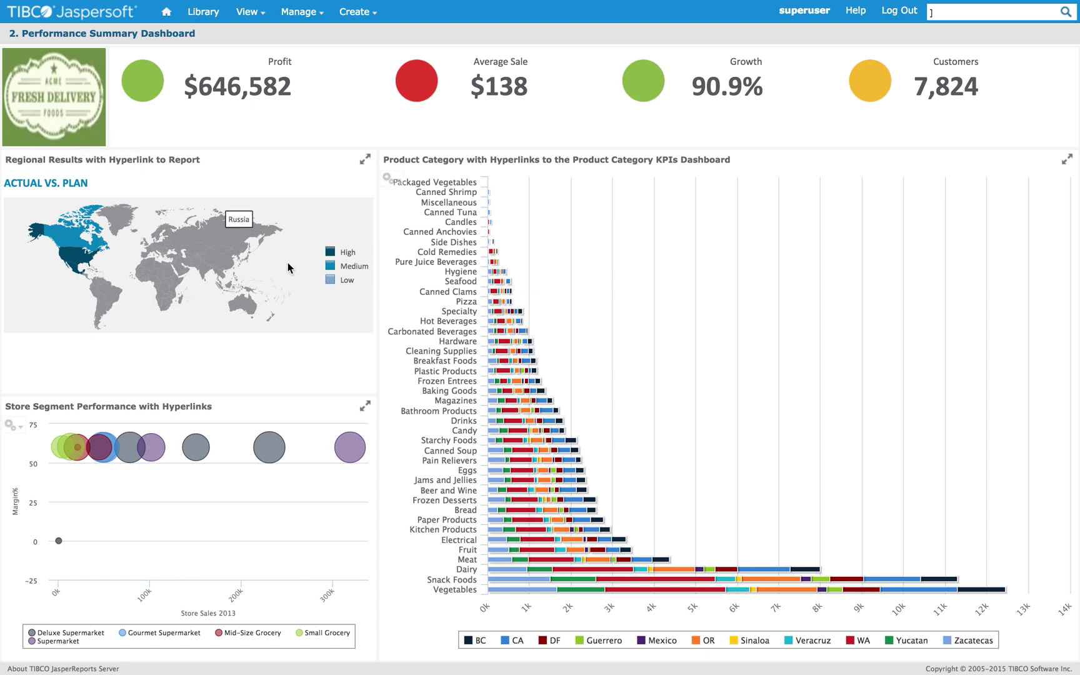
# Step: Drill into the WA segment of the Plastic Products bar to open Product Category KPIs
pyautogui.moveTo(505, 379)
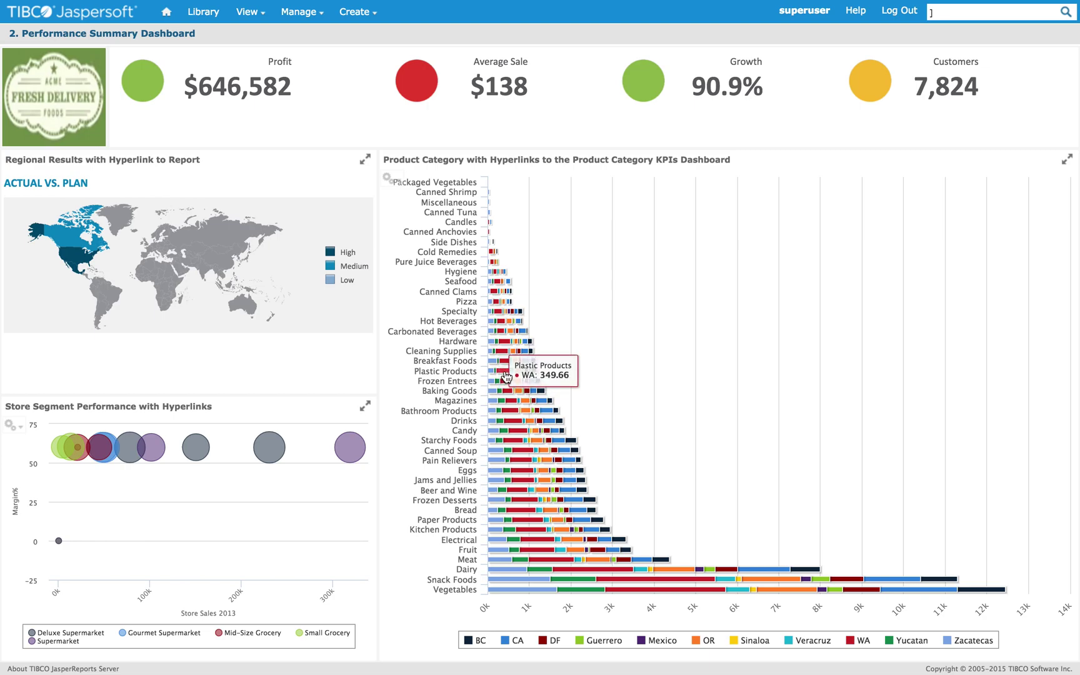
pyautogui.click(505, 378)
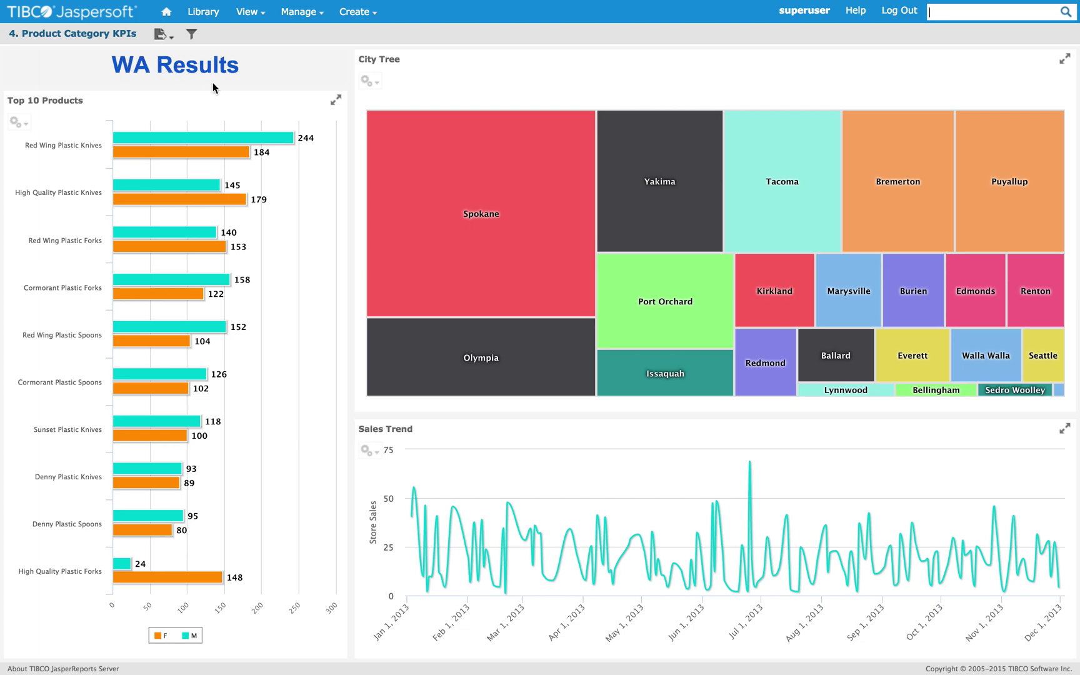
pyautogui.click(162, 34)
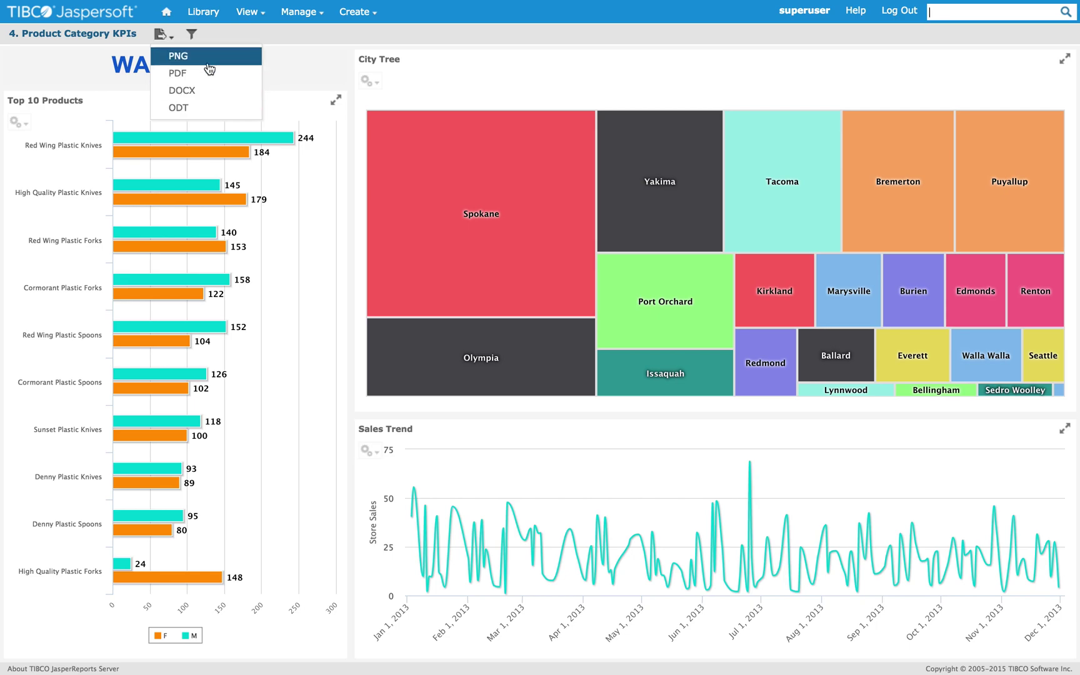
pyautogui.click(193, 36)
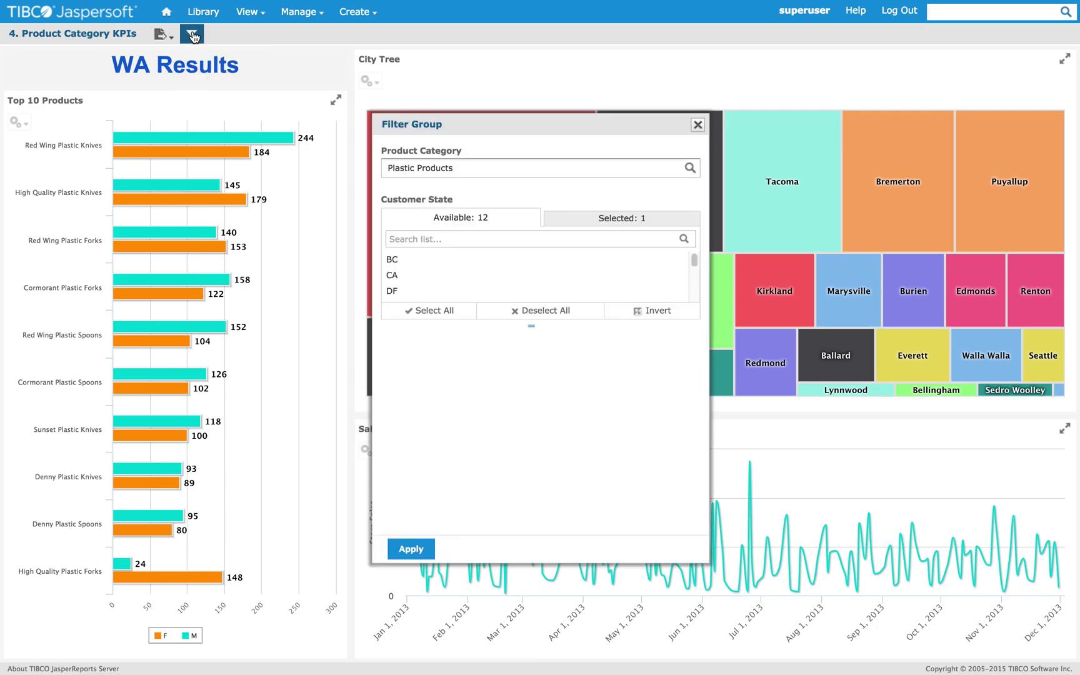
pyautogui.moveTo(520, 128)
pyautogui.mouseDown()
pyautogui.moveTo(484, 119)
pyautogui.moveTo(501, 137)
pyautogui.mouseUp()
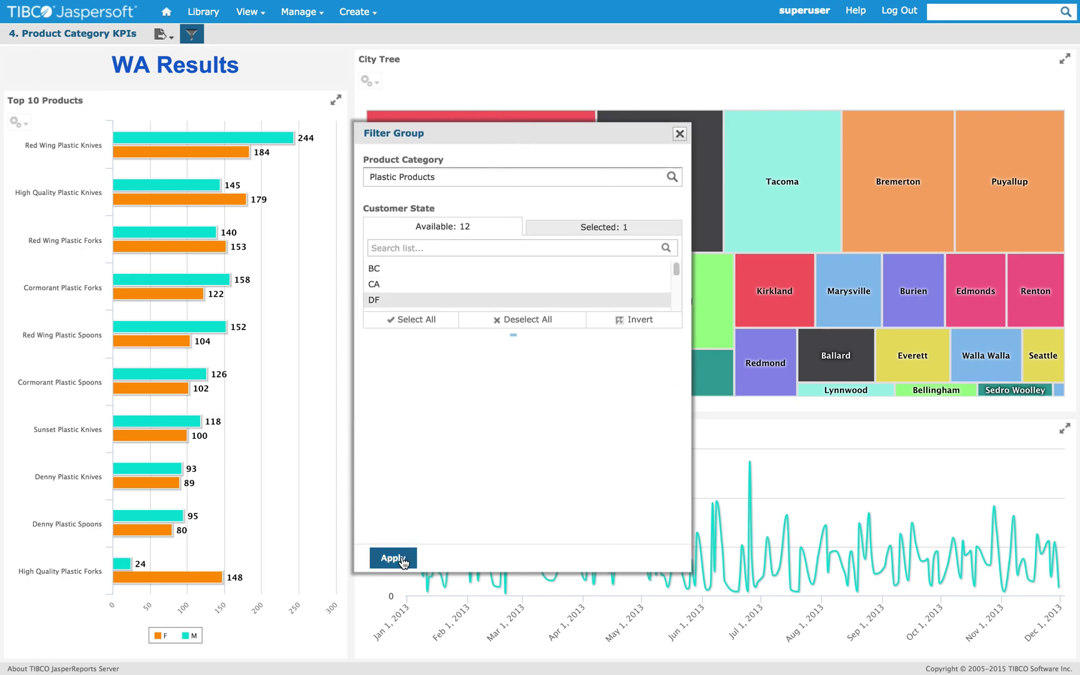
pyautogui.click(680, 134)
pyautogui.moveTo(358, 12)
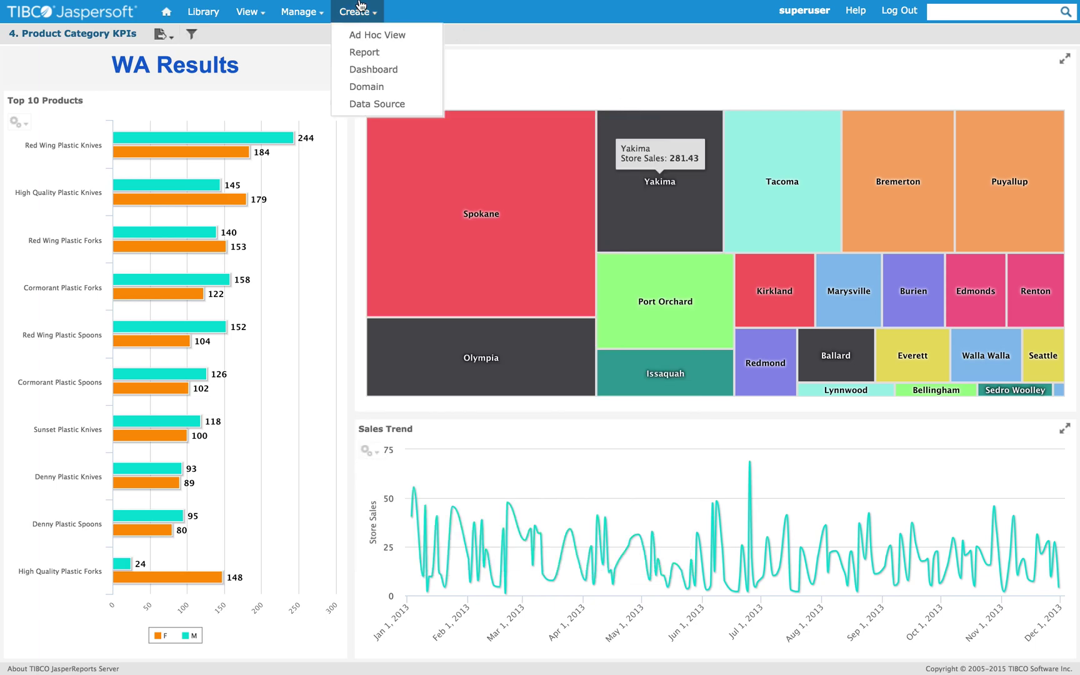
# Step: Start a new dashboard and search Existing Content for 'country'
pyautogui.click(372, 70)
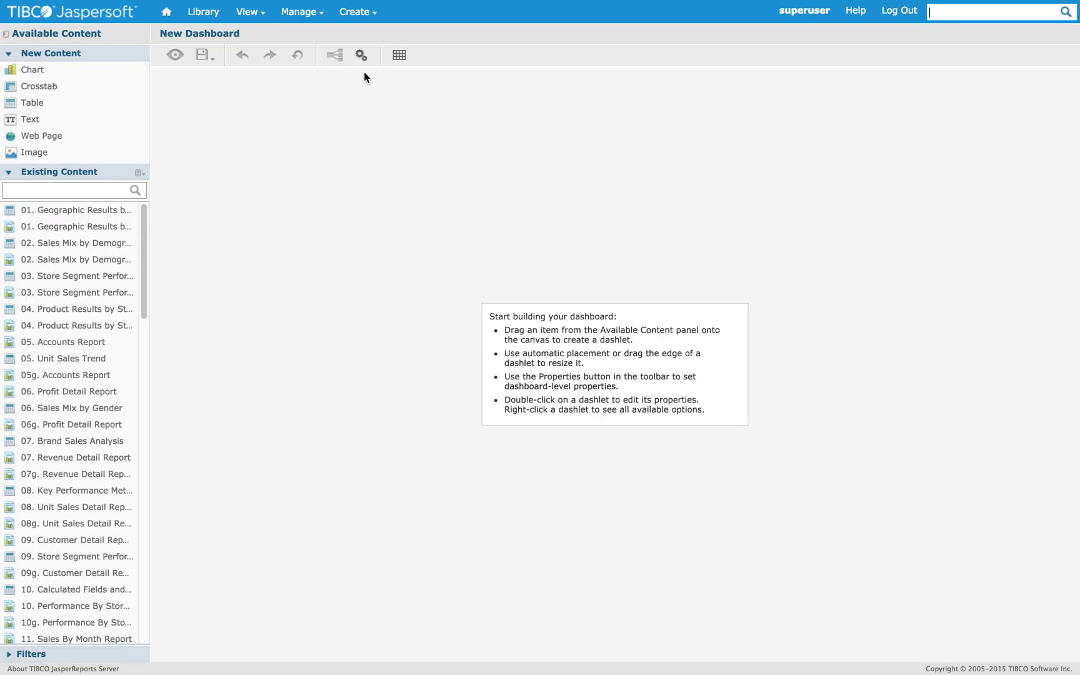
pyautogui.click(72, 192)
pyautogui.write('country')
pyautogui.press('Return')
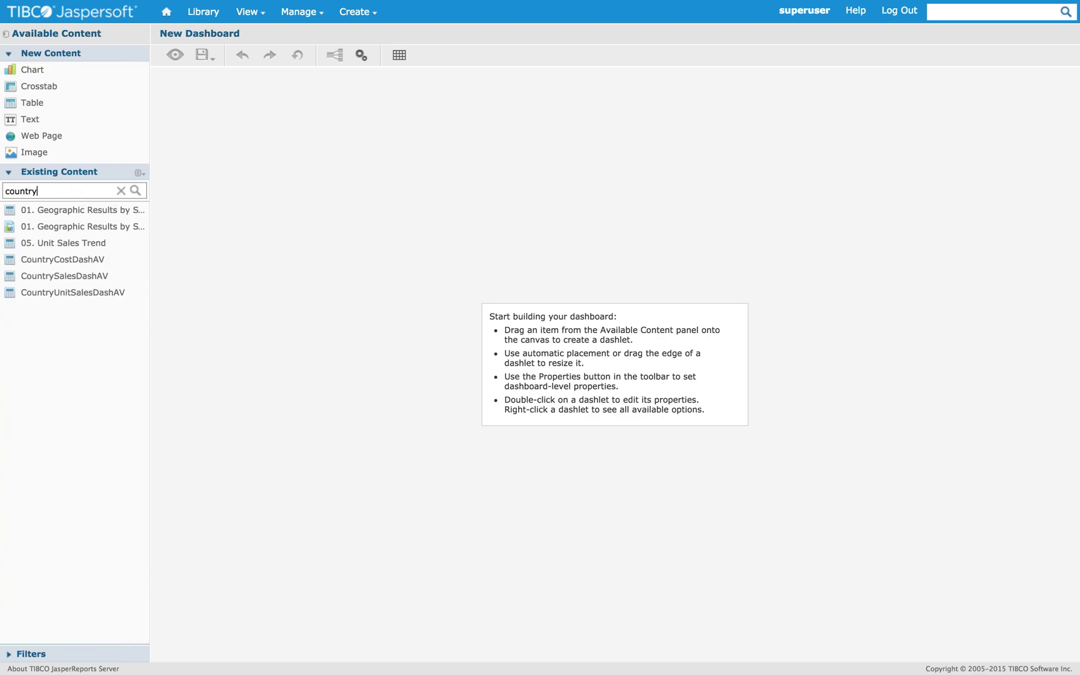
# Step: Place CountrySalesDashAV and CountryCostDashAV side by side, lowering both top edges
pyautogui.moveTo(67, 260); pyautogui.dragTo(418, 281)
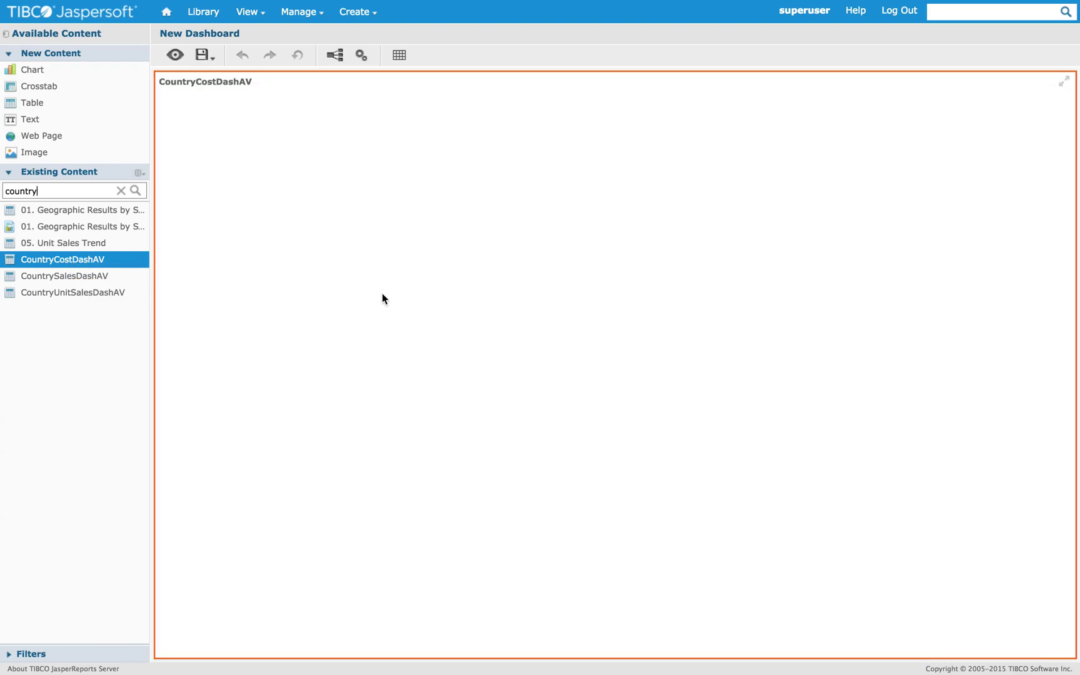
pyautogui.moveTo(80, 278); pyautogui.dragTo(301, 288)
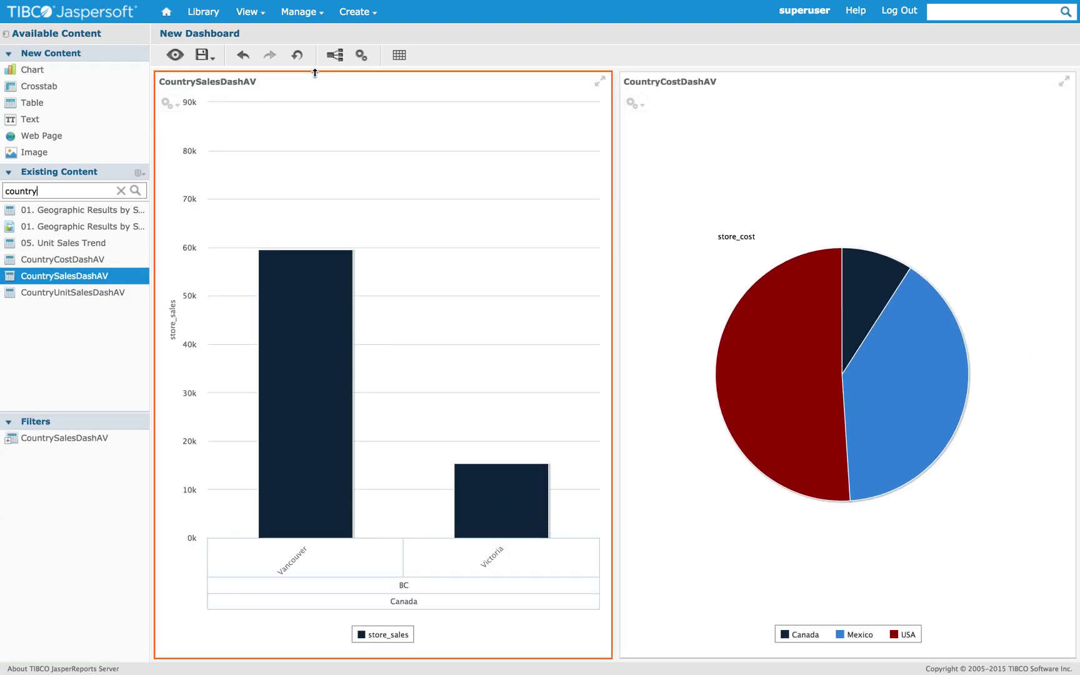
pyautogui.moveTo(315, 73); pyautogui.dragTo(315, 170)
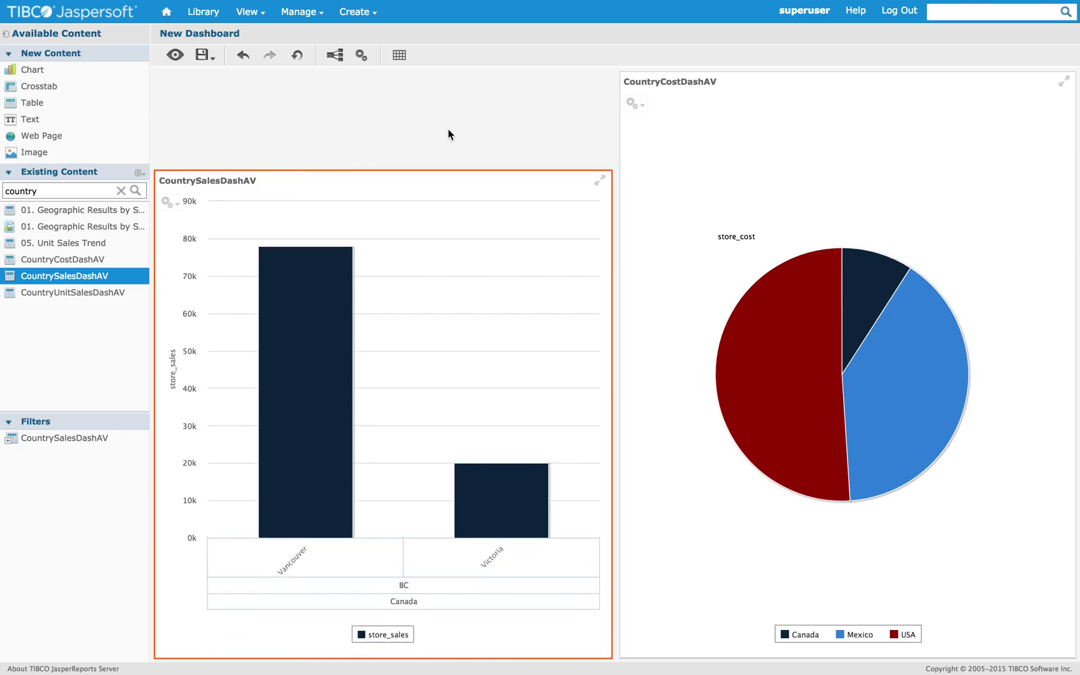
pyautogui.moveTo(674, 74); pyautogui.dragTo(674, 169)
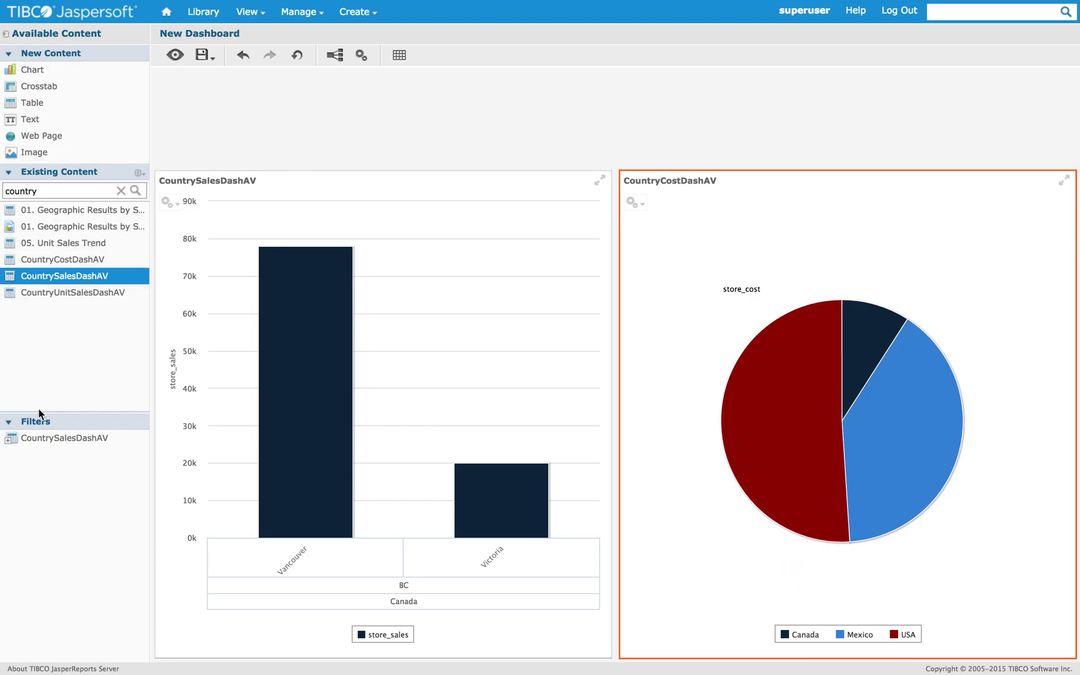
# Step: Add CountrySalesDashAV's store_country filter at the top, displayed as a pop-up via Dashboard Properties
pyautogui.click(10, 440)
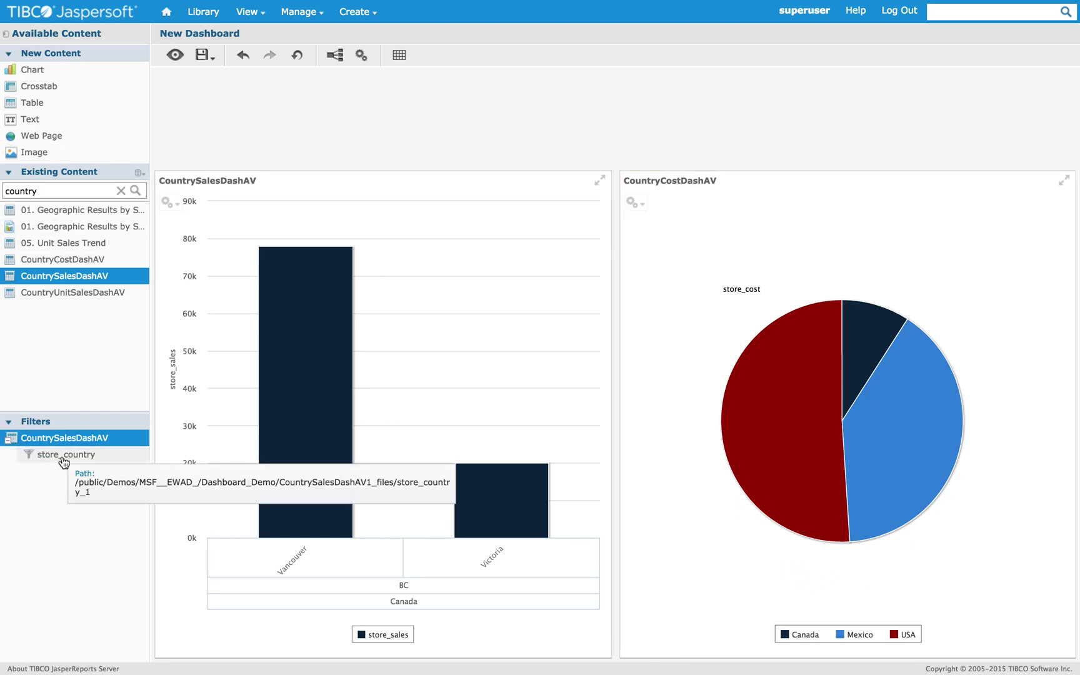
pyautogui.moveTo(64, 463); pyautogui.dragTo(297, 111)
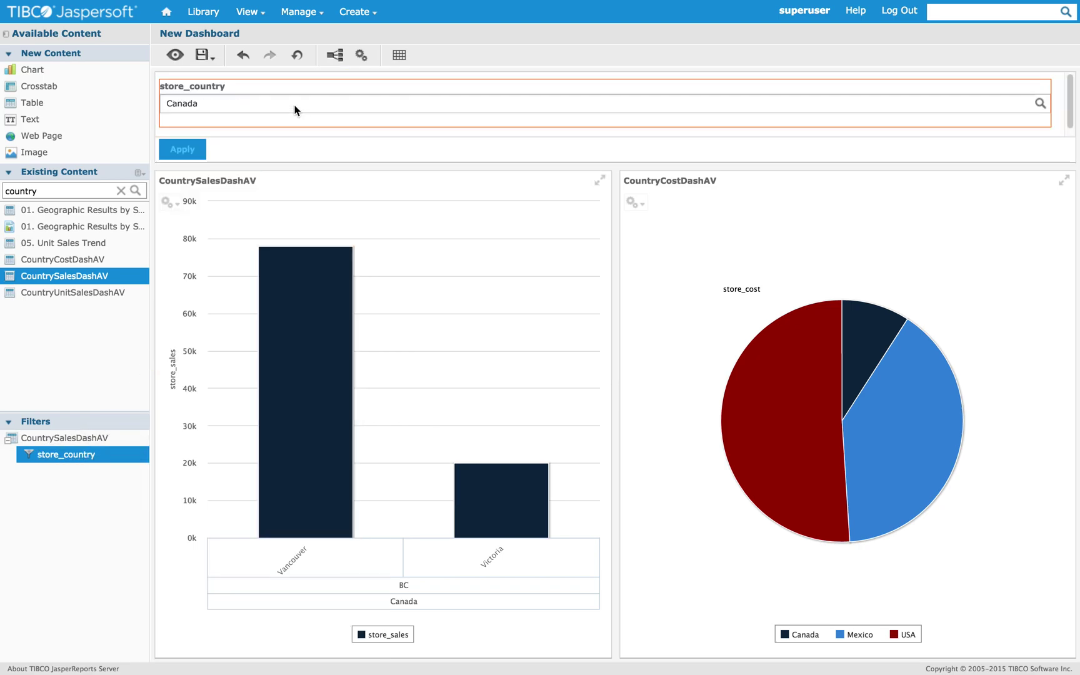
pyautogui.click(363, 60)
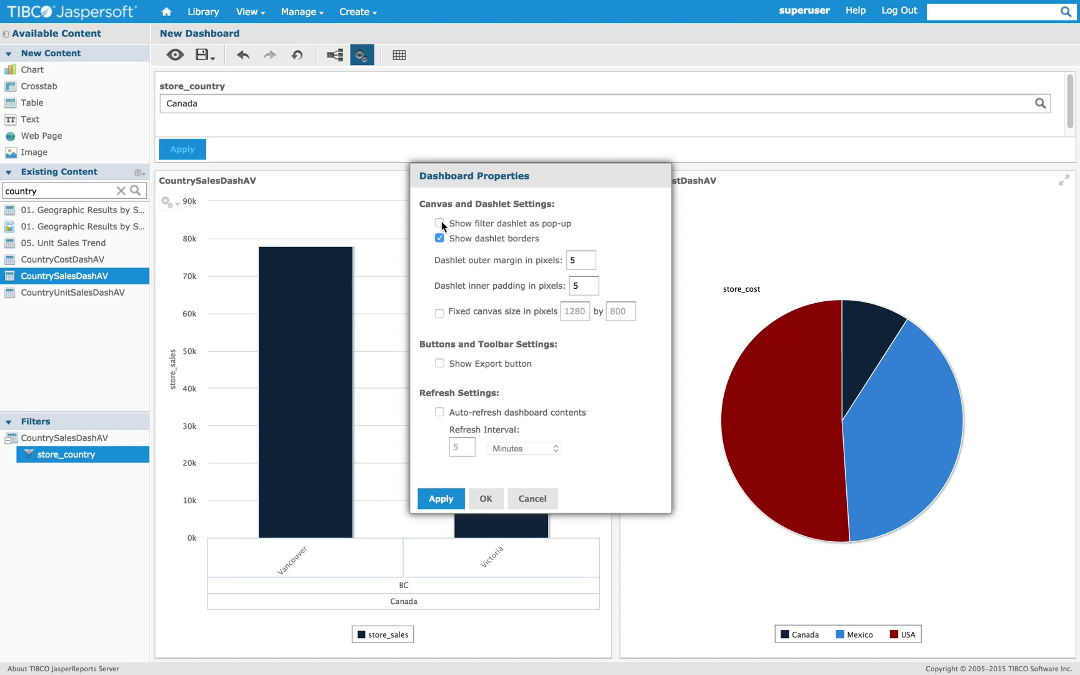
pyautogui.click(441, 498)
pyautogui.click(485, 500)
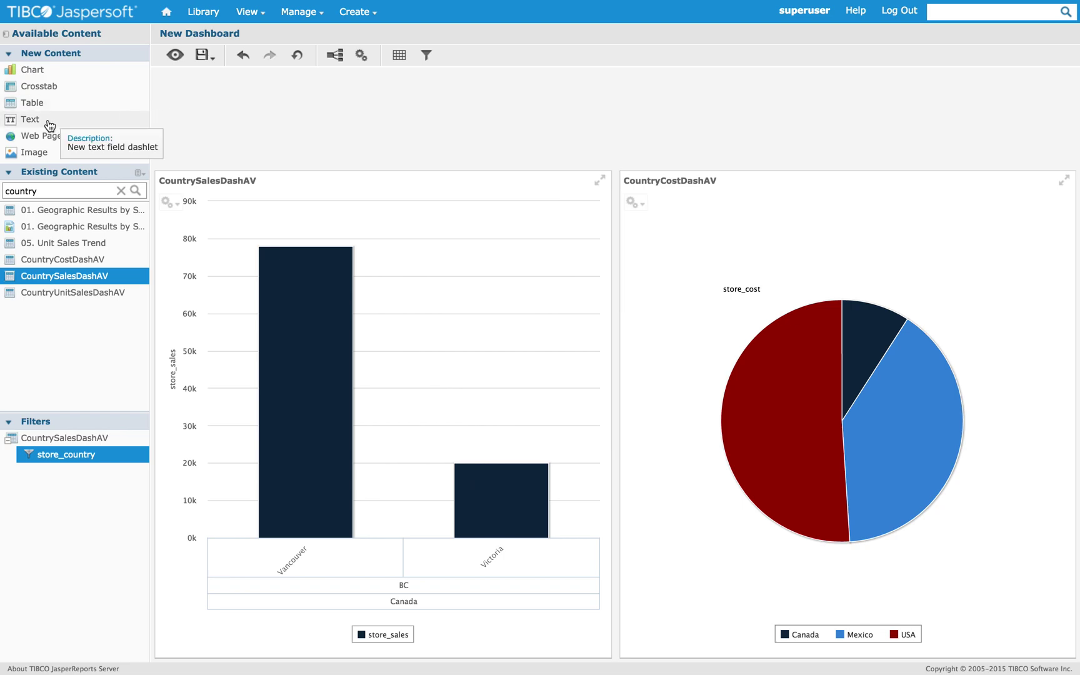
# Step: Add a text dashlet at the top reading 'Sales $P{Country}'
pyautogui.moveTo(48, 124); pyautogui.dragTo(307, 110)
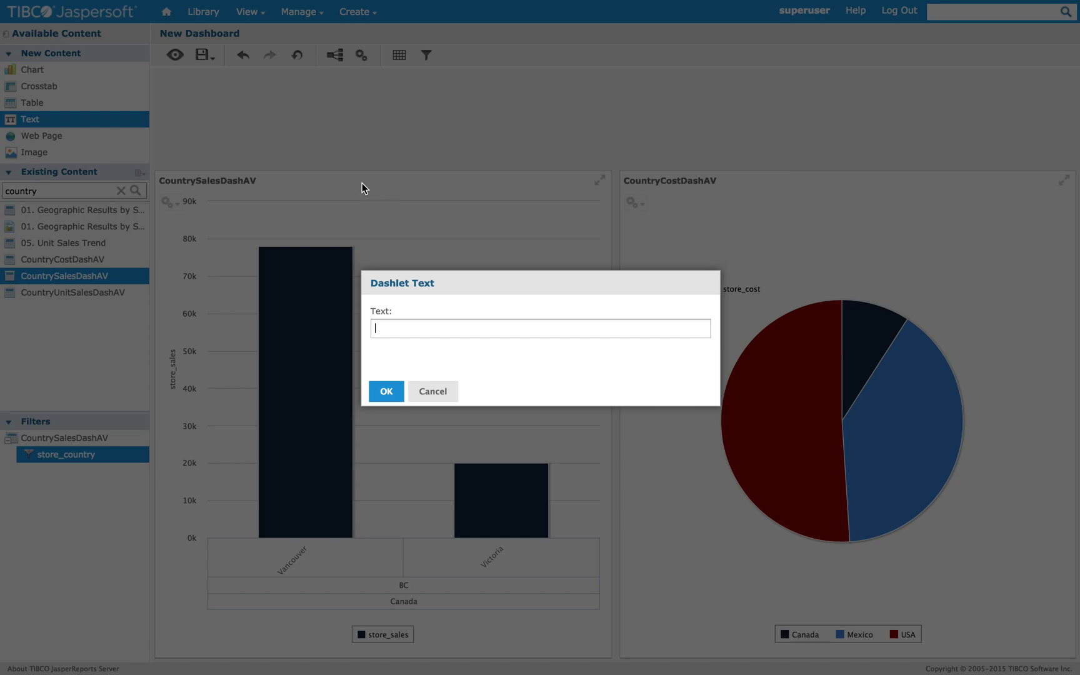
pyautogui.click(422, 326)
pyautogui.write('Sales $P{Country}')
pyautogui.click(387, 393)
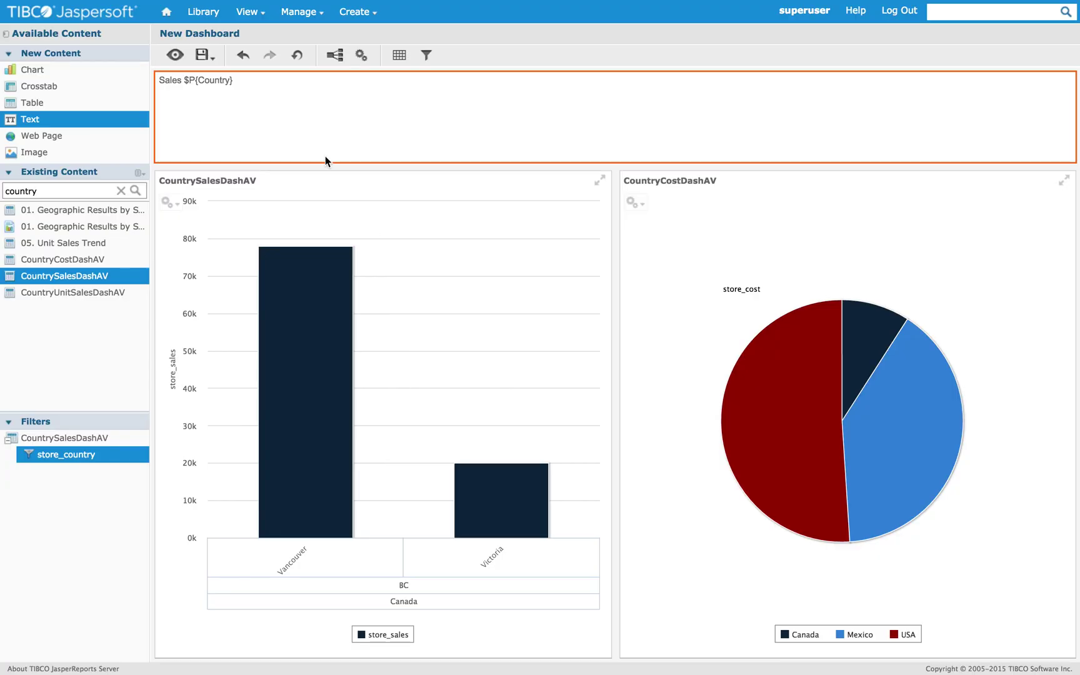
# Step: Make the title text bold, centred and dark purple
pyautogui.rightClick(438, 101)
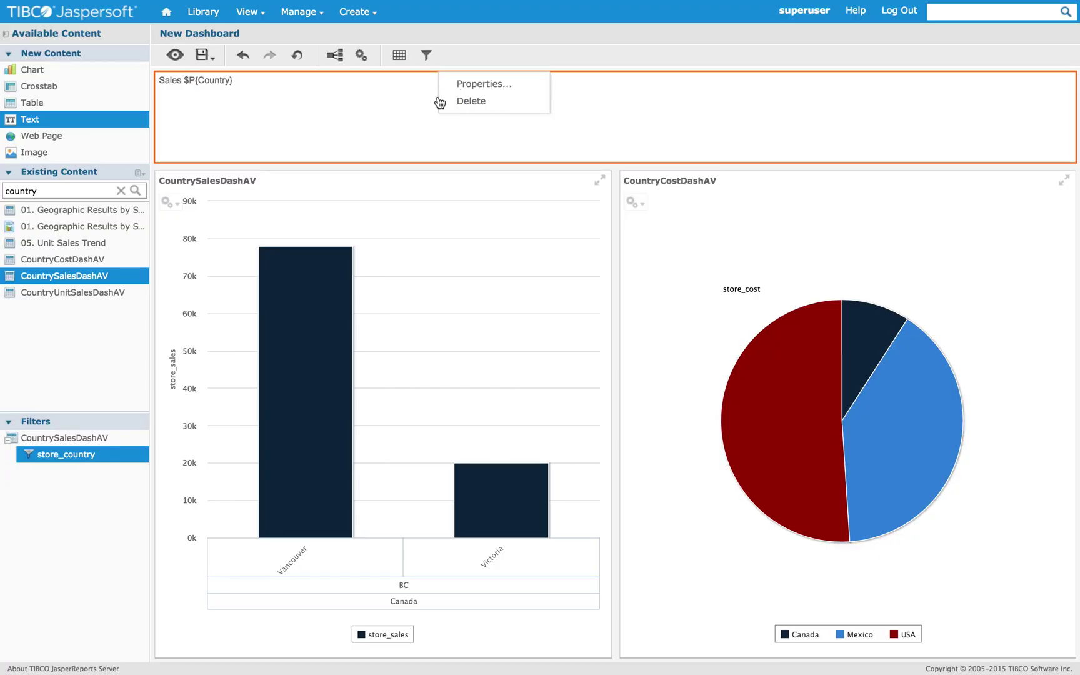
pyautogui.click(451, 87)
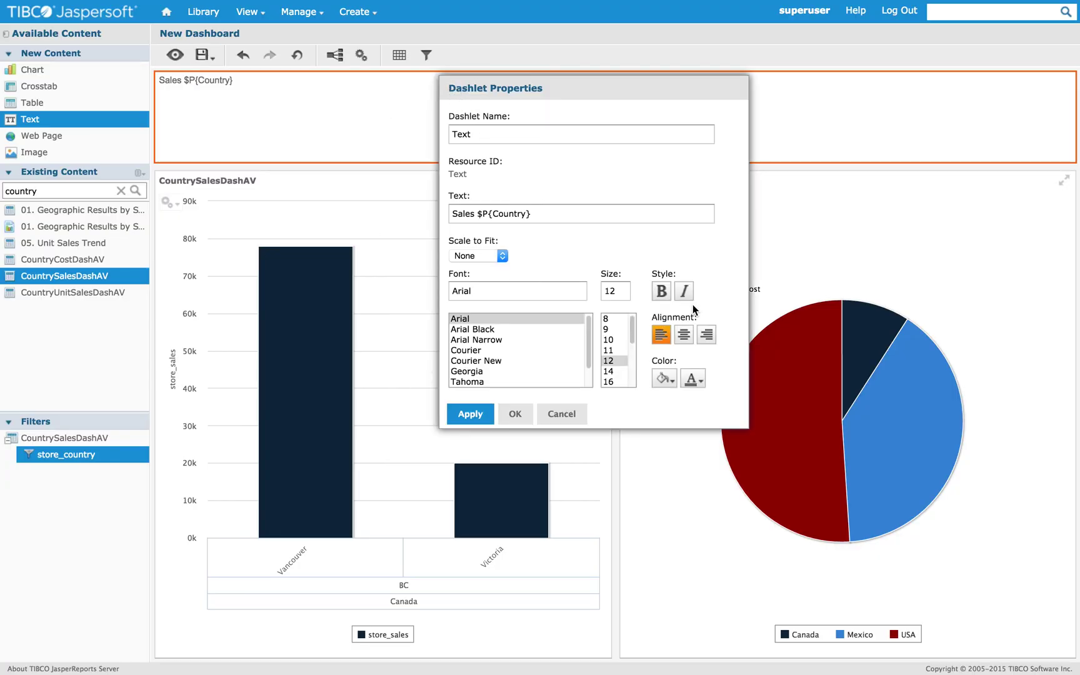
pyautogui.click(662, 291)
pyautogui.click(684, 337)
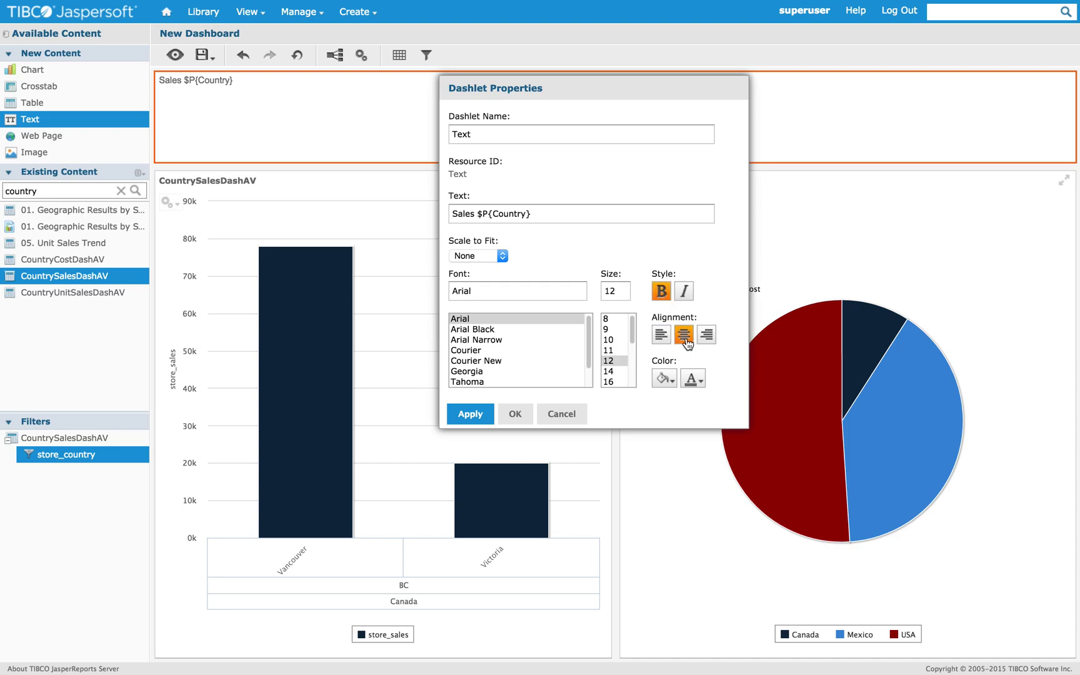
pyautogui.click(693, 378)
pyautogui.click(847, 559)
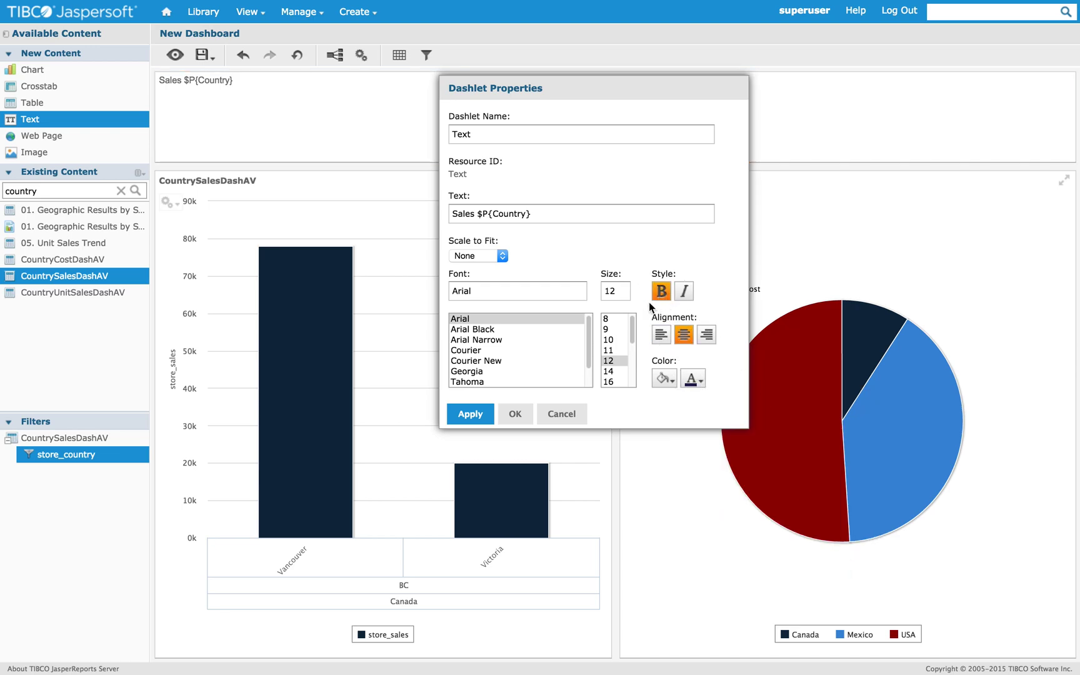
# Step: Set the title font size to 22 and Scale to Fit to Dashlet
pyautogui.click(625, 290)
pyautogui.press('BackSpace')
pyautogui.press('BackSpace')
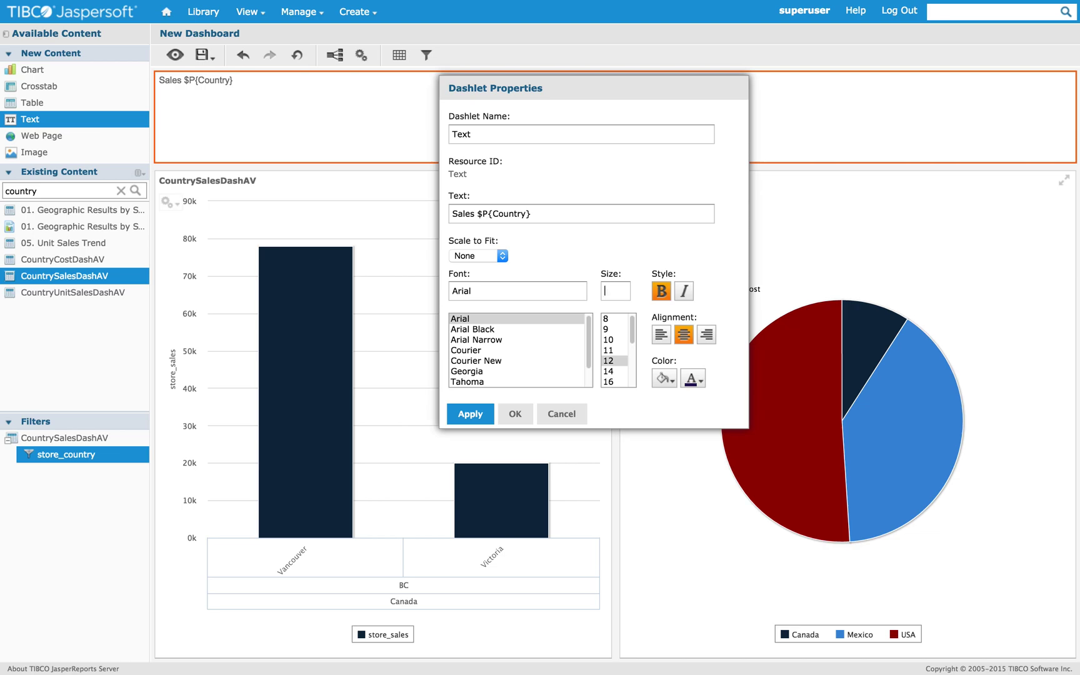
pyautogui.write('22')
pyautogui.click(469, 257)
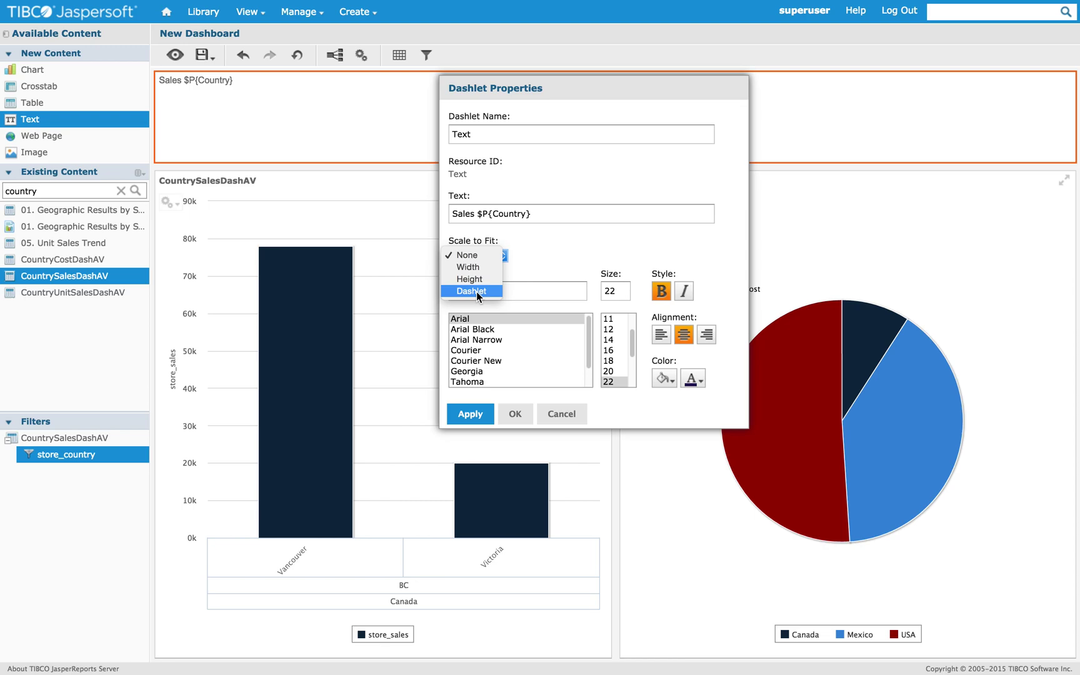
pyautogui.click(475, 291)
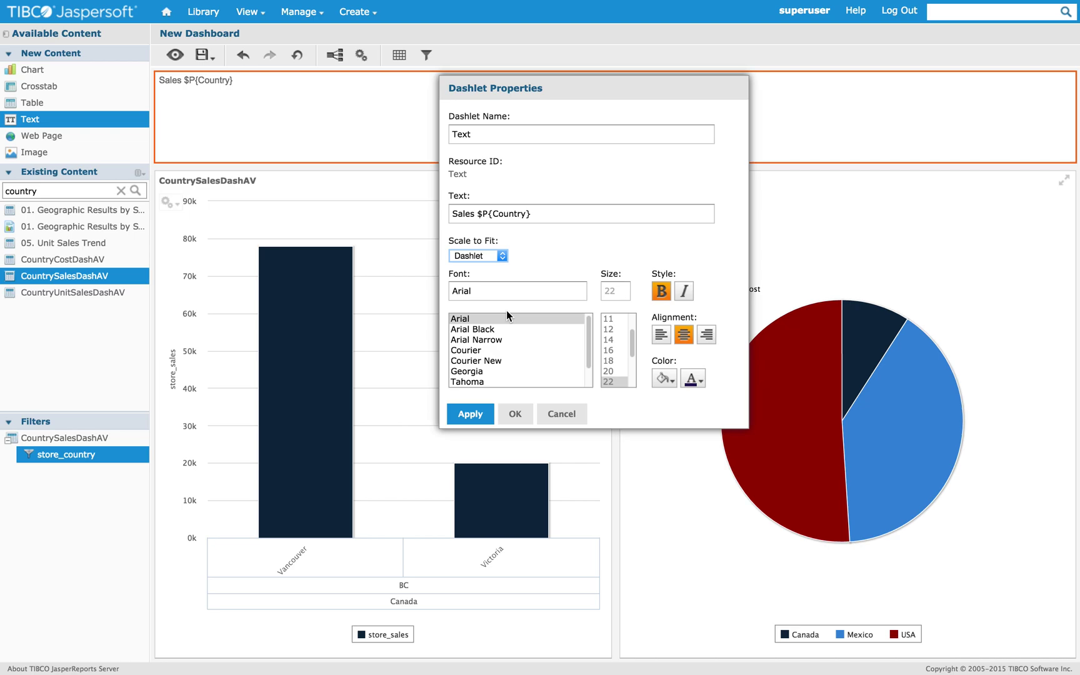
pyautogui.click(516, 414)
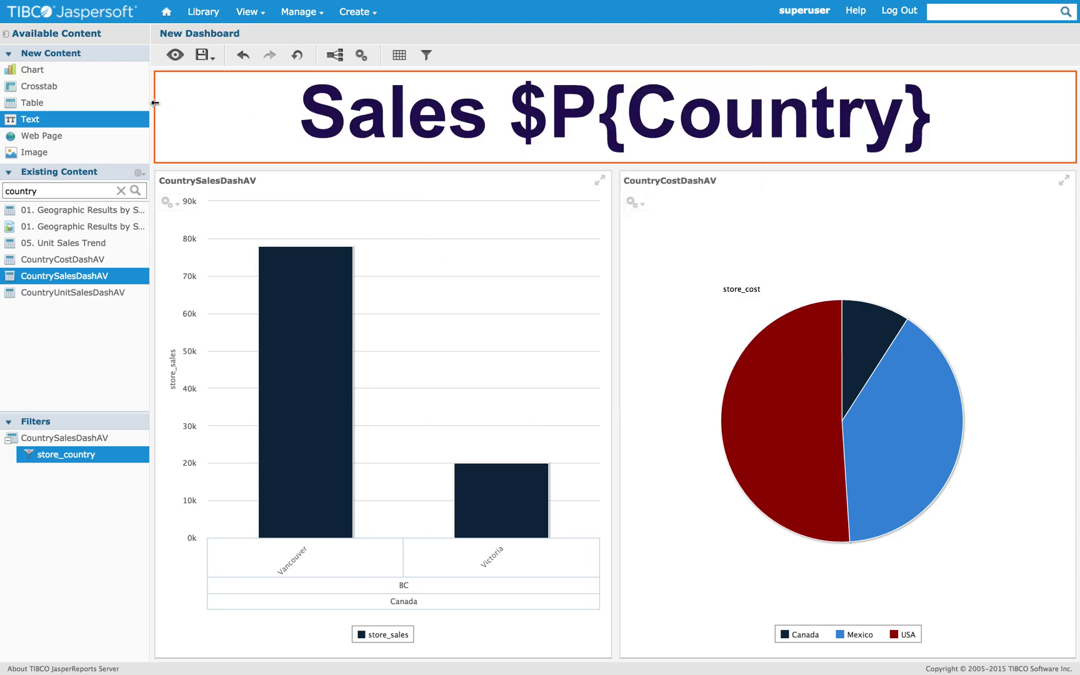
# Step: Narrow the title and add an image dashlet top-left with the pasted TIBCO logo URL
pyautogui.moveTo(155, 103); pyautogui.dragTo(410, 113)
pyautogui.moveTo(89, 153); pyautogui.dragTo(289, 122)
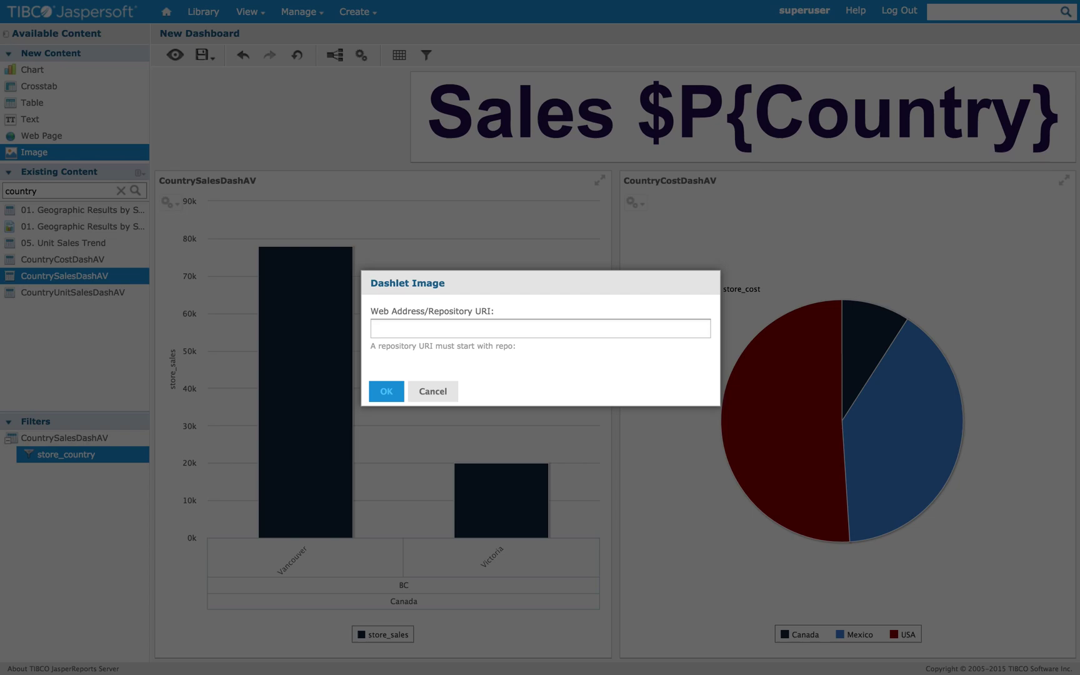
pyautogui.click(403, 328)
pyautogui.write('http://www.tibco.com/assets/b0ff3696fde9e8f8e5b7/tibco_logo_dk.png')
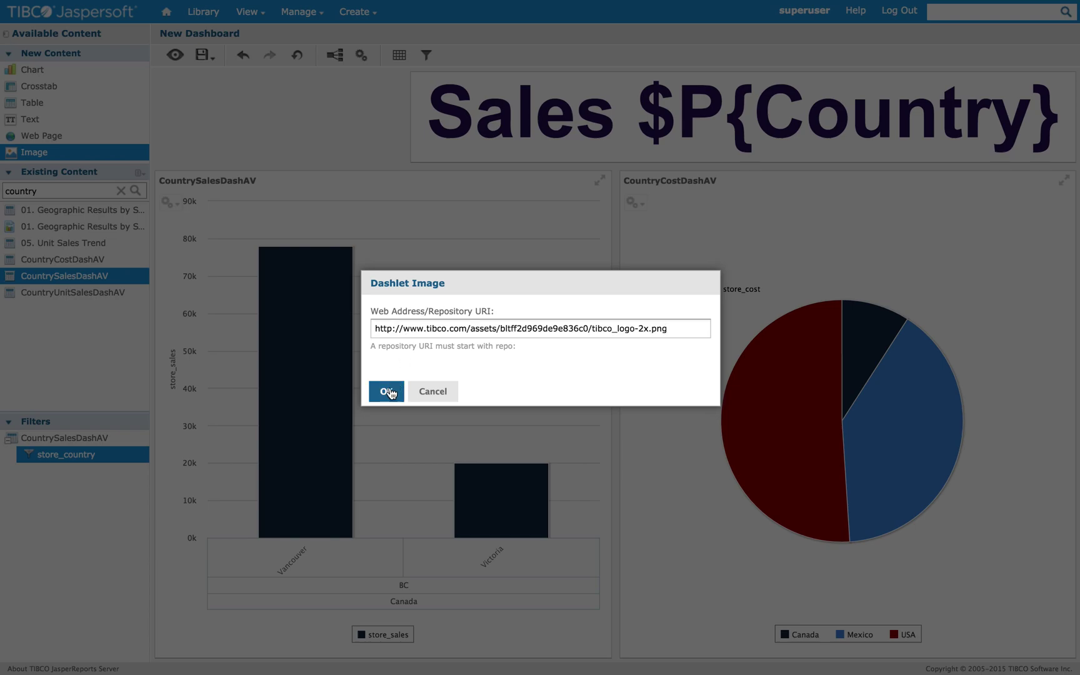
pyautogui.click(387, 391)
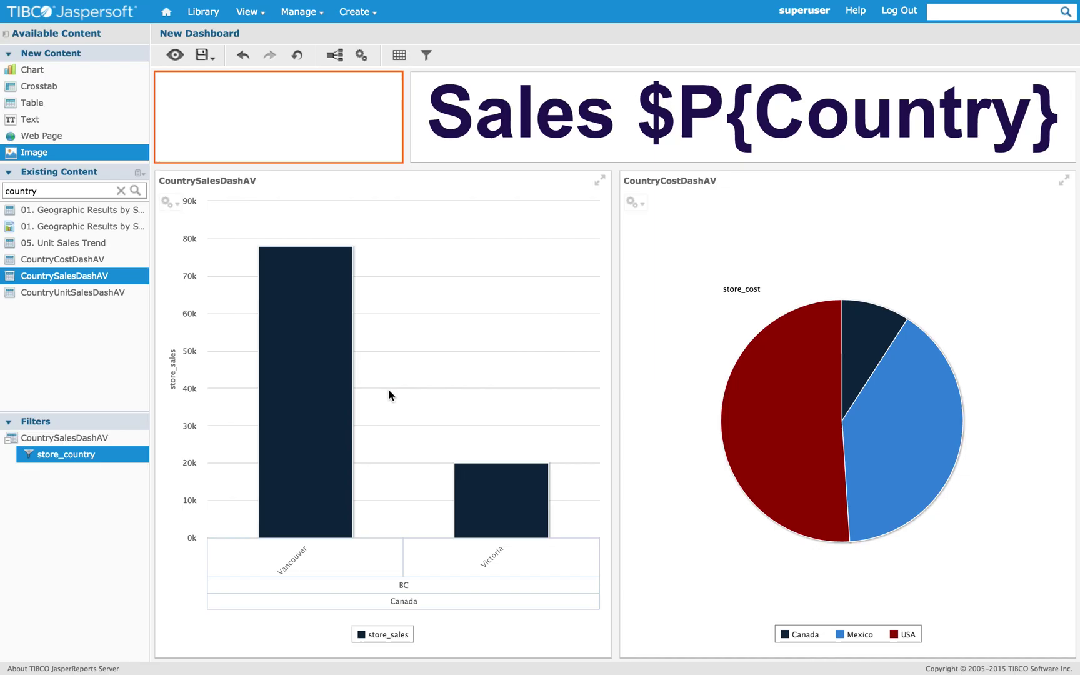
# Step: Set the logo image's Scale to Fit to Width
pyautogui.rightClick(320, 102)
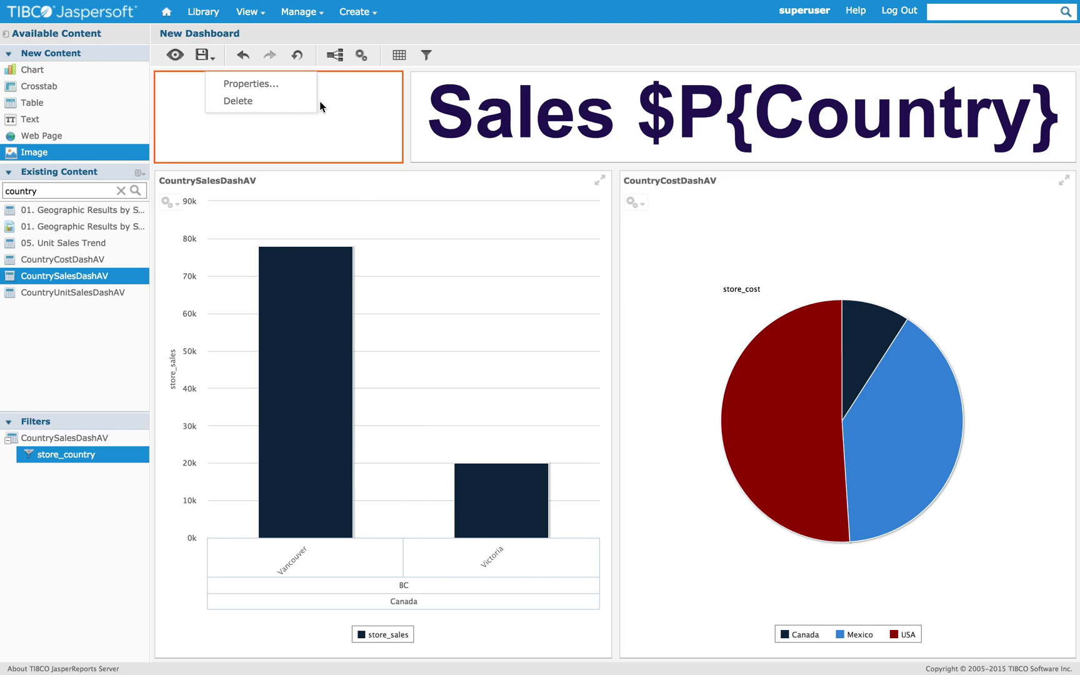
pyautogui.click(265, 93)
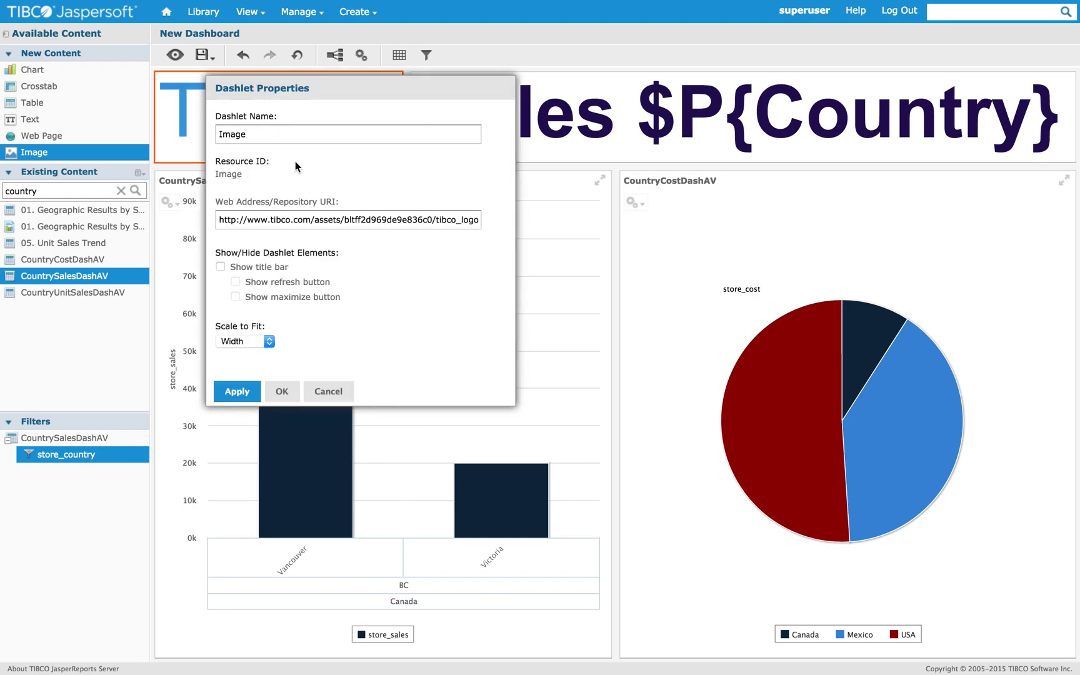
pyautogui.click(269, 342)
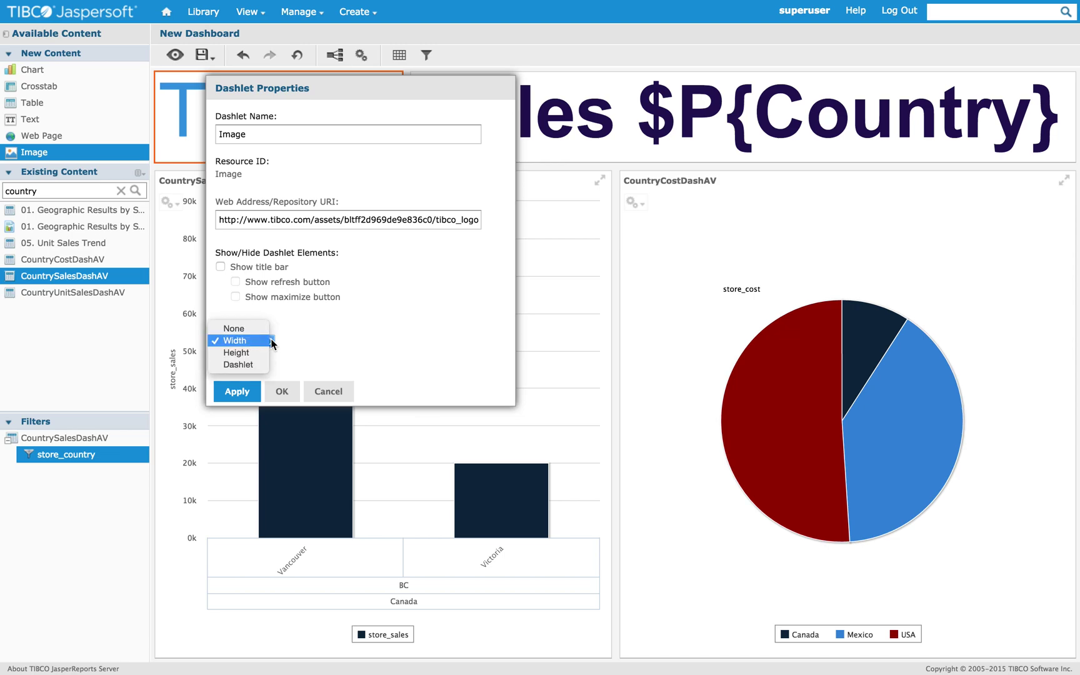
pyautogui.click(251, 342)
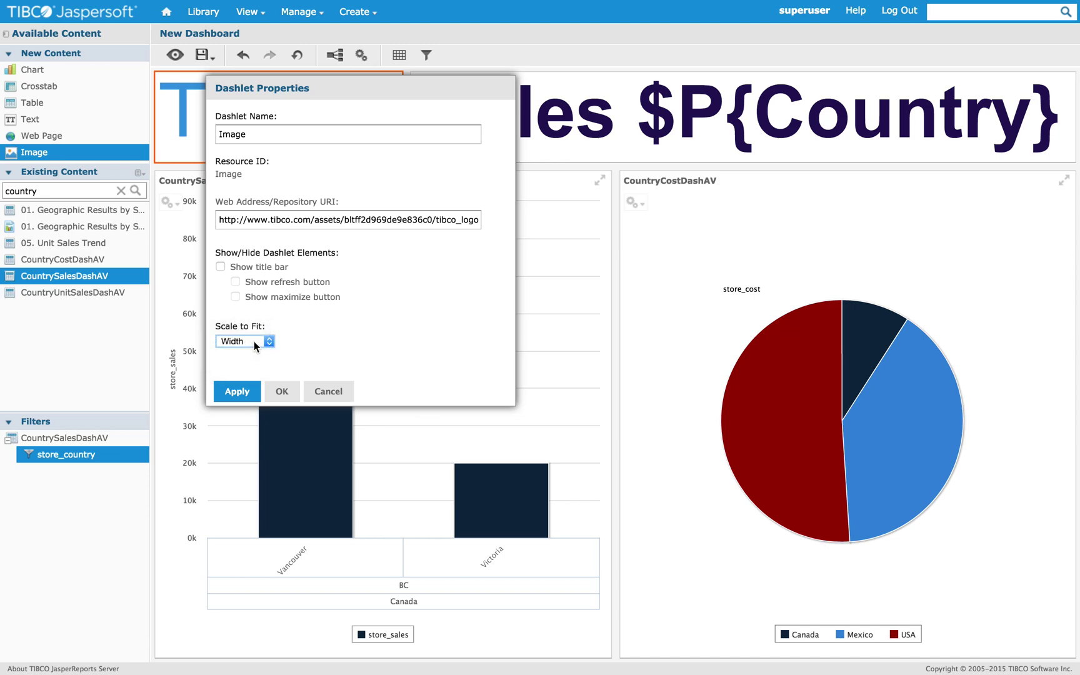
pyautogui.click(289, 394)
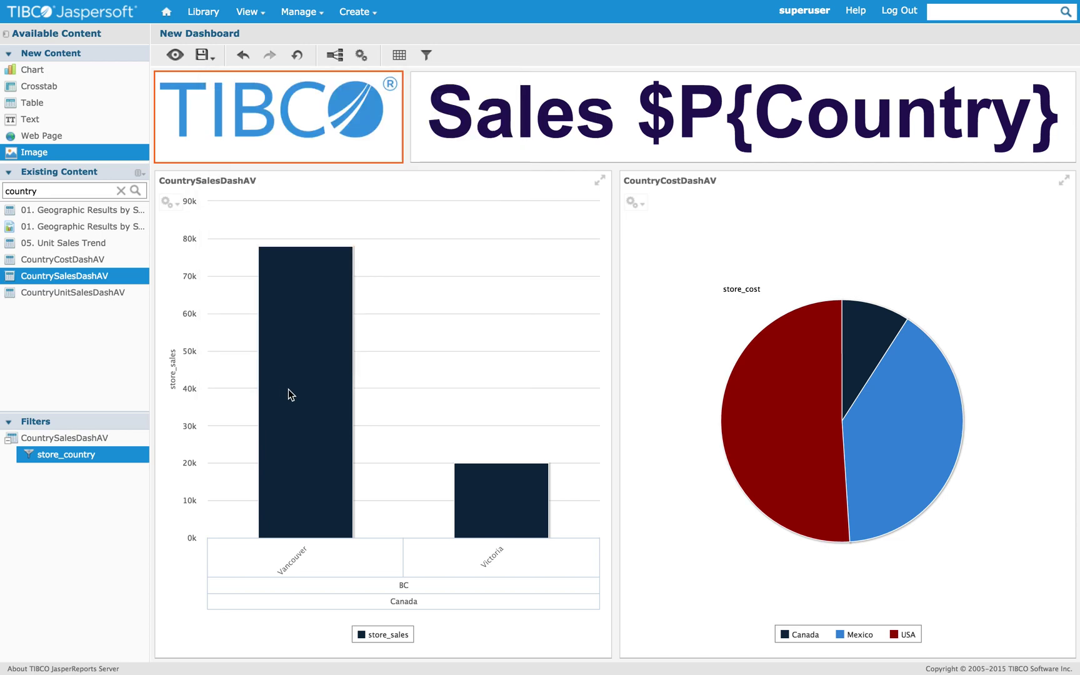
# Step: Enable hyperlinks on the cost pie chart and switch to the filter manager
pyautogui.rightClick(776, 332)
pyautogui.click(749, 345)
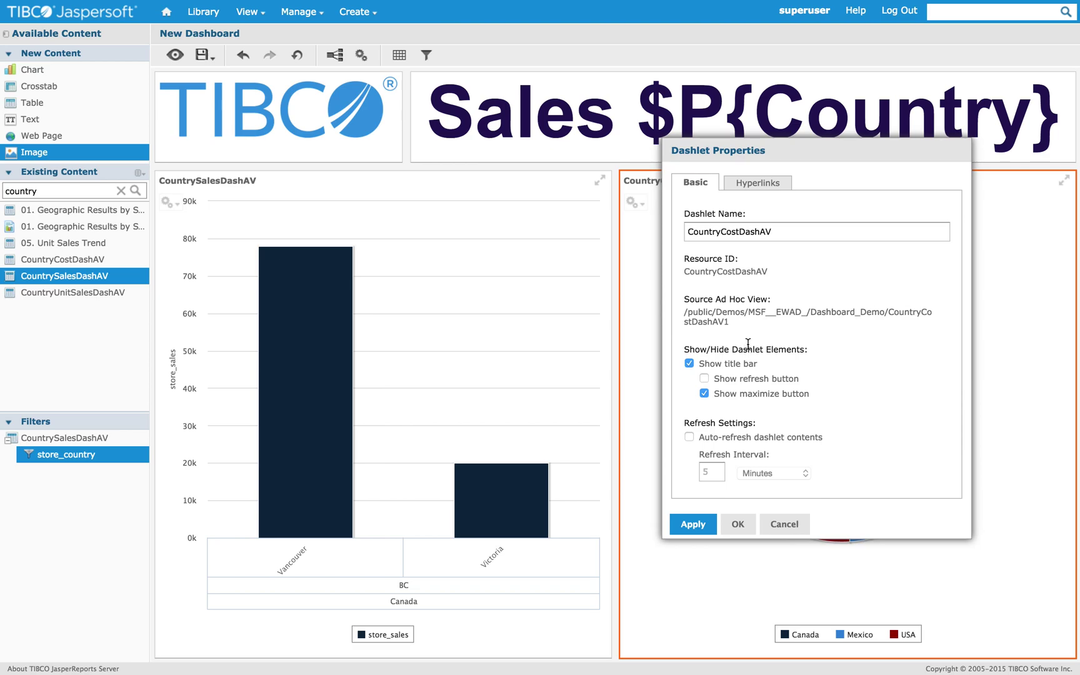
pyautogui.click(761, 185)
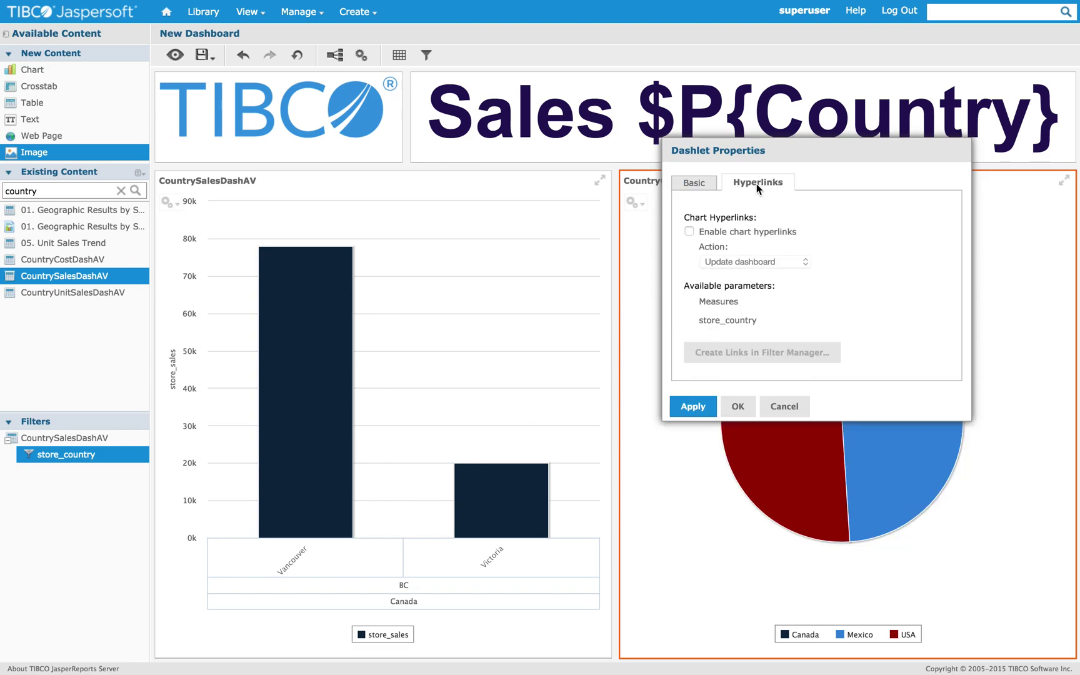
pyautogui.click(689, 231)
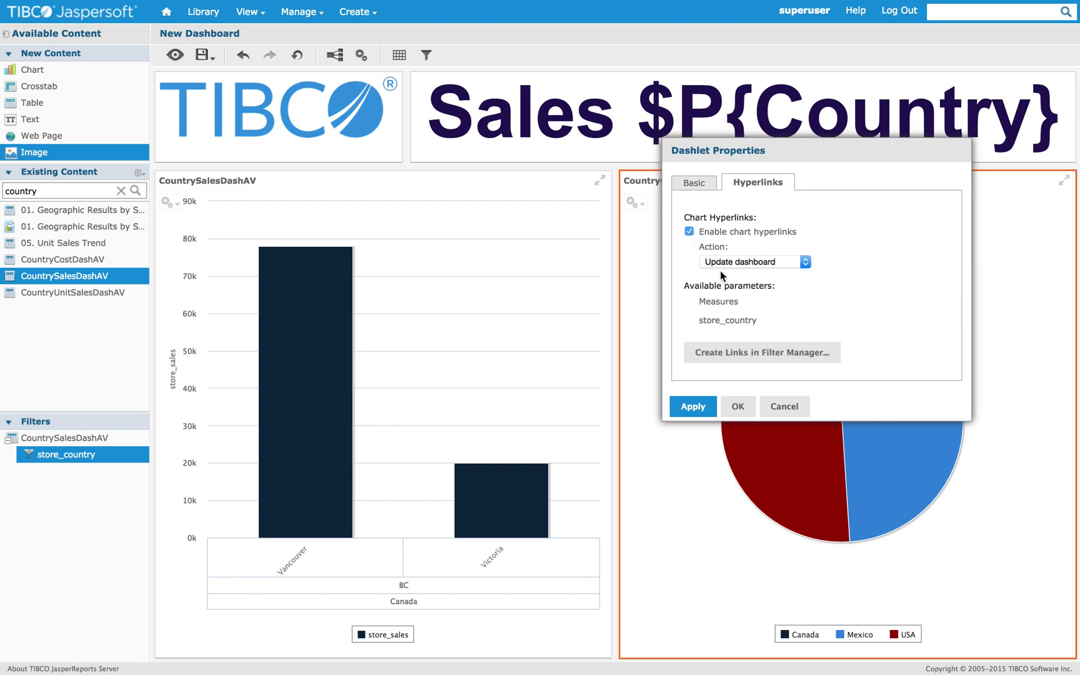
pyautogui.click(787, 353)
pyautogui.click(431, 387)
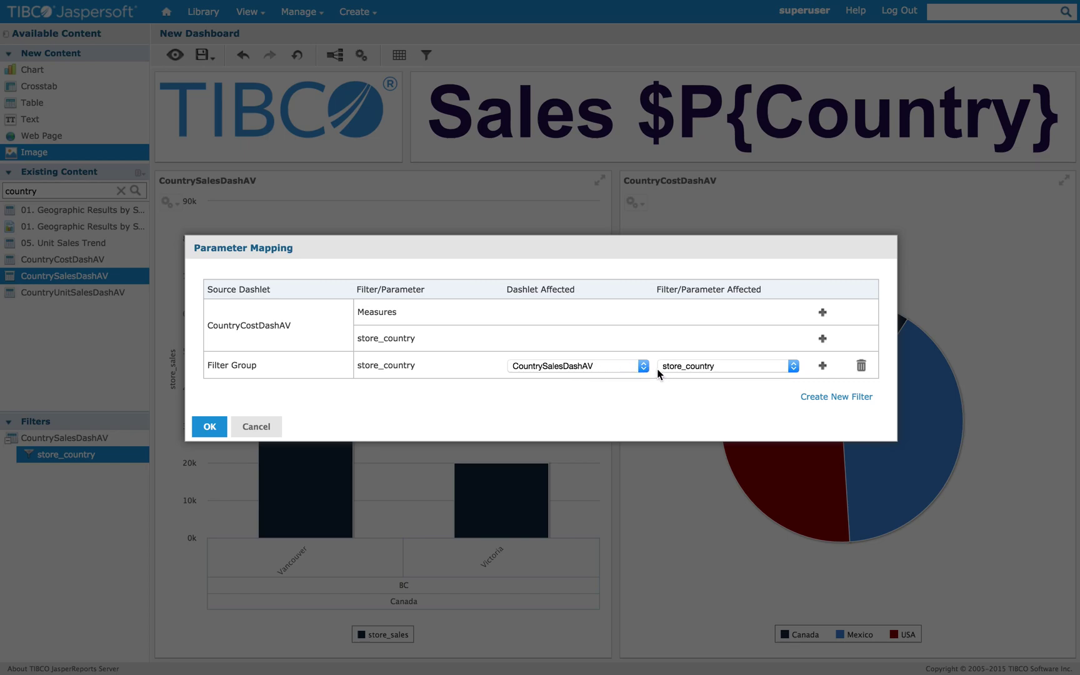
# Step: Map the store_country filter to the Text title's Country parameter
pyautogui.click(825, 368)
pyautogui.click(591, 393)
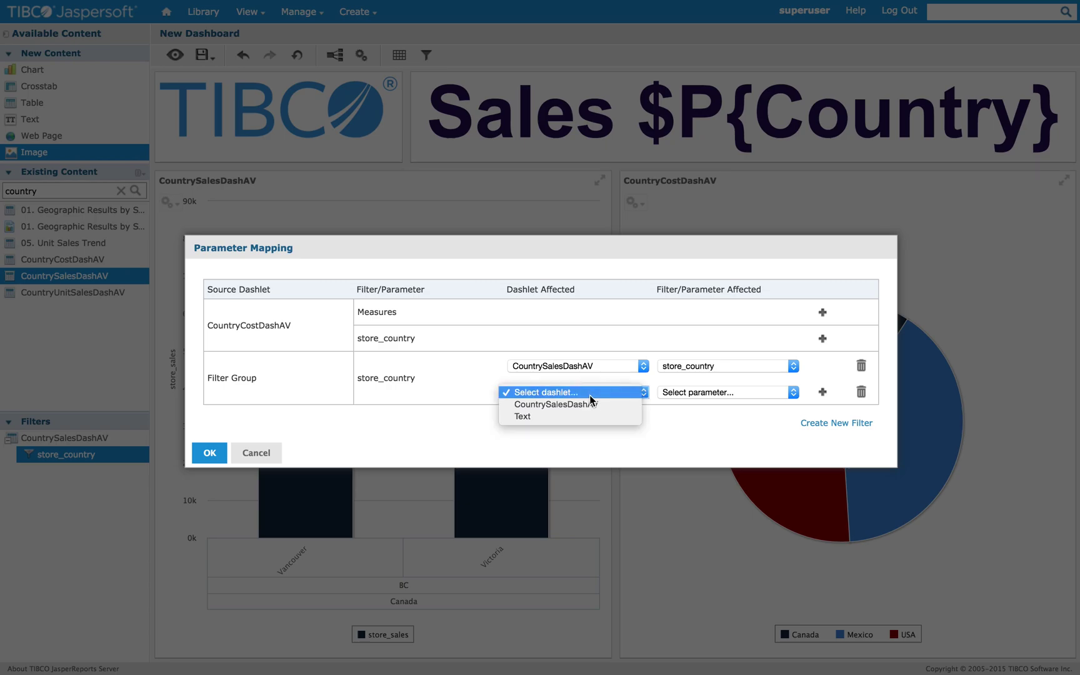
pyautogui.click(566, 417)
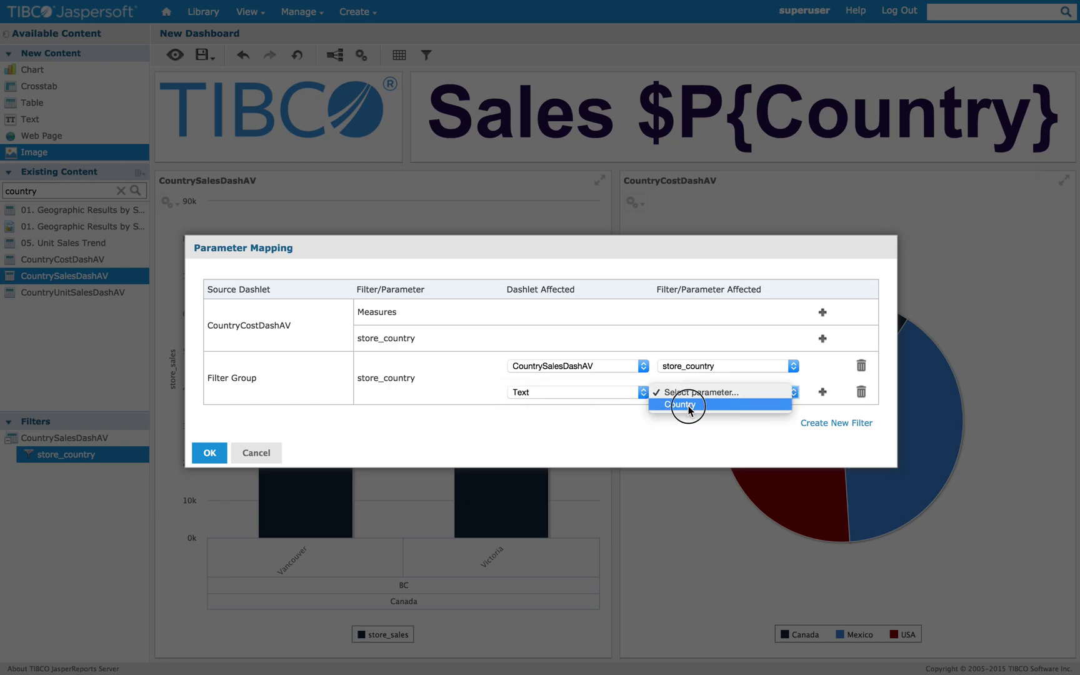
pyautogui.click(687, 406)
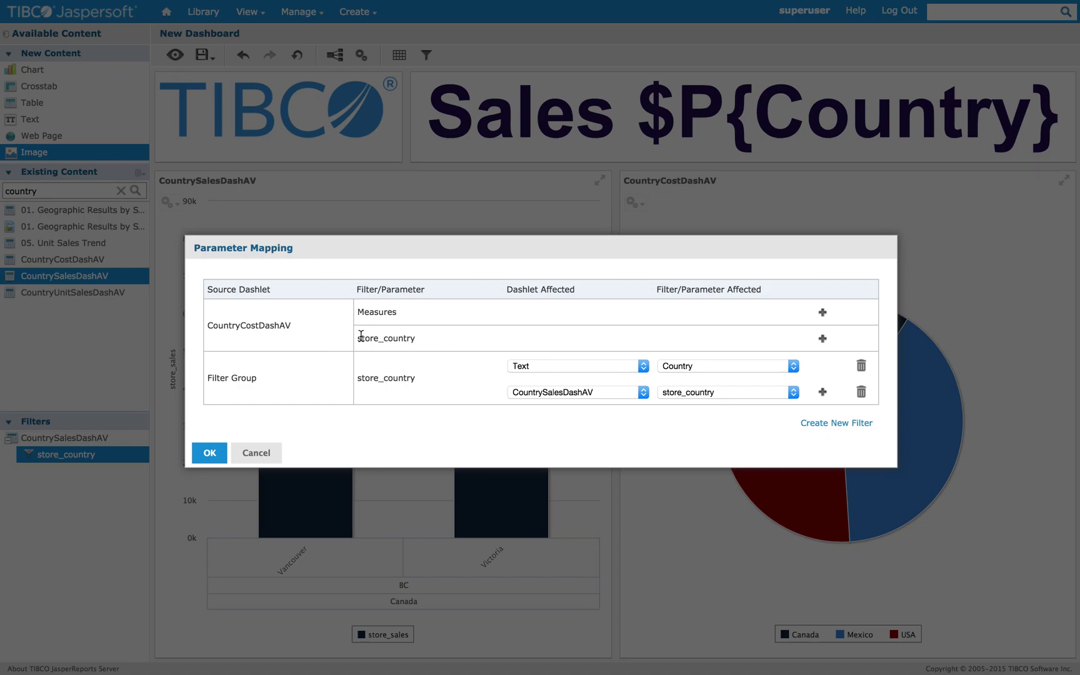
# Step: Map the pie chart's store_country to the Text title's Country parameter
pyautogui.click(822, 339)
pyautogui.click(603, 339)
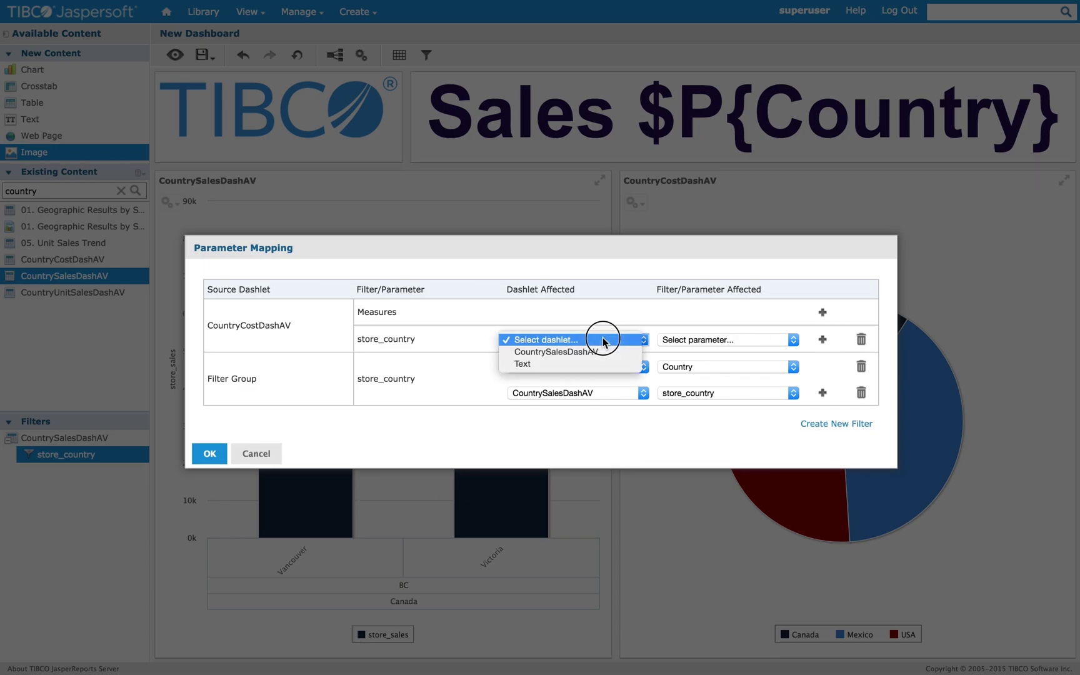
pyautogui.click(643, 364)
pyautogui.click(673, 341)
pyautogui.click(681, 354)
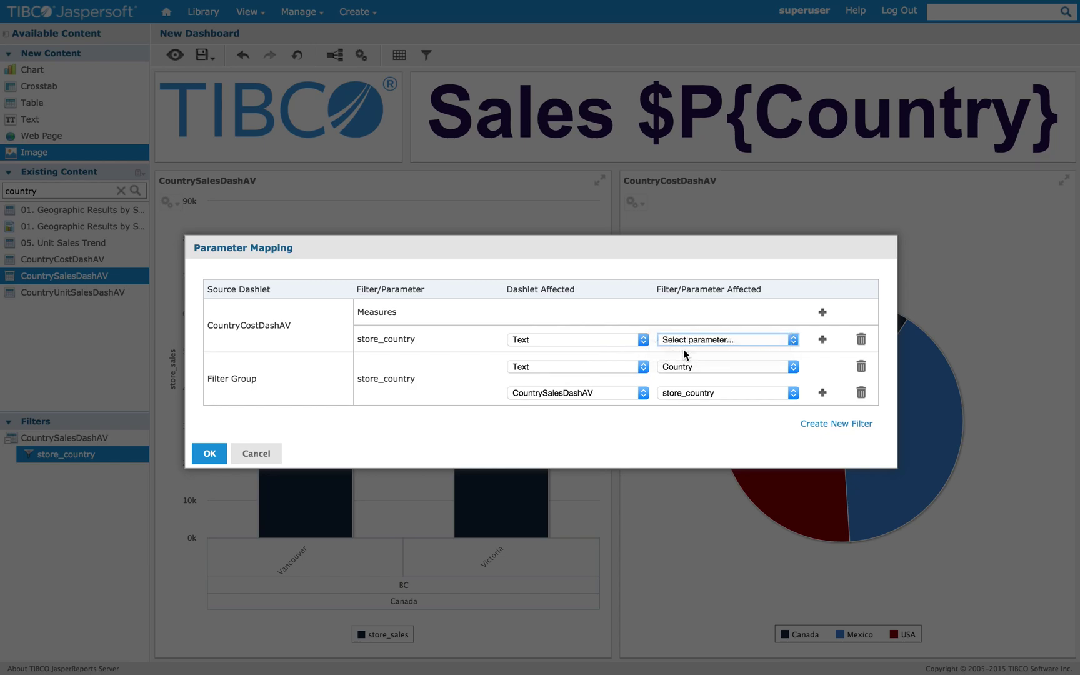
# Step: Map the pie's store_country to CountrySalesDashAV's store_country and confirm the mappings
pyautogui.click(822, 340)
pyautogui.click(562, 367)
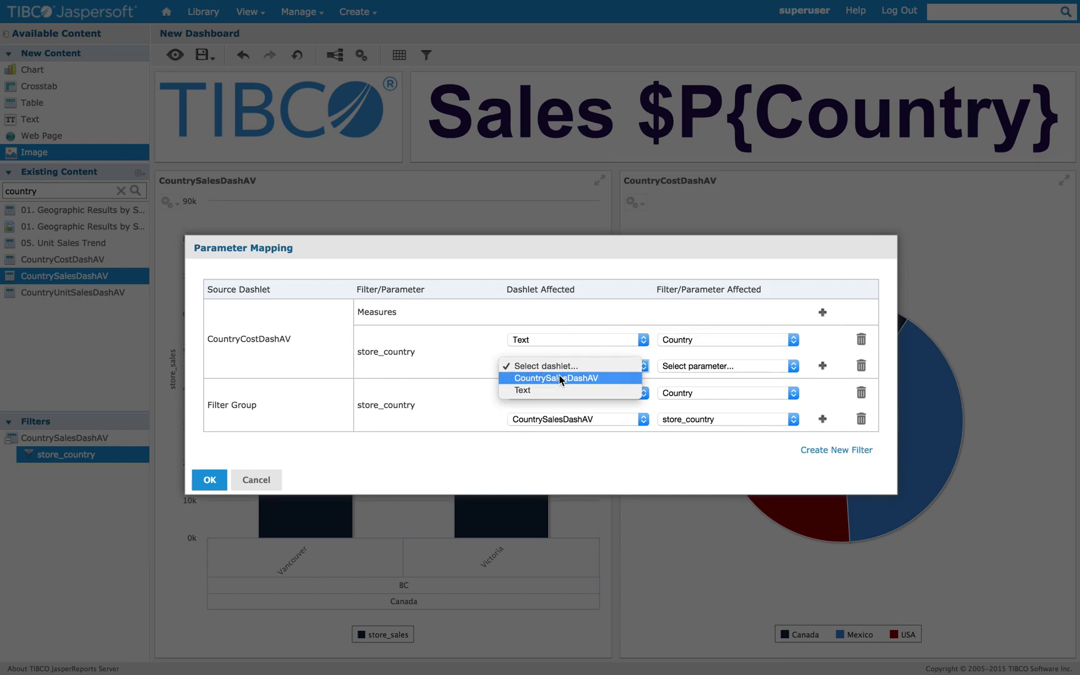
pyautogui.click(562, 377)
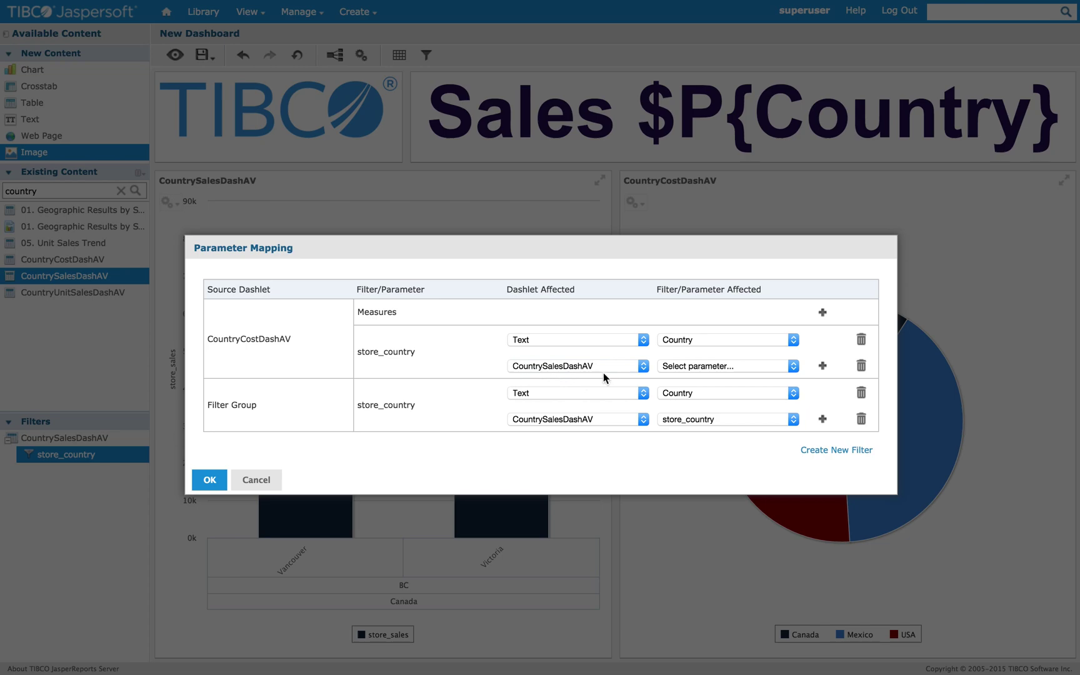
pyautogui.click(690, 365)
pyautogui.click(690, 379)
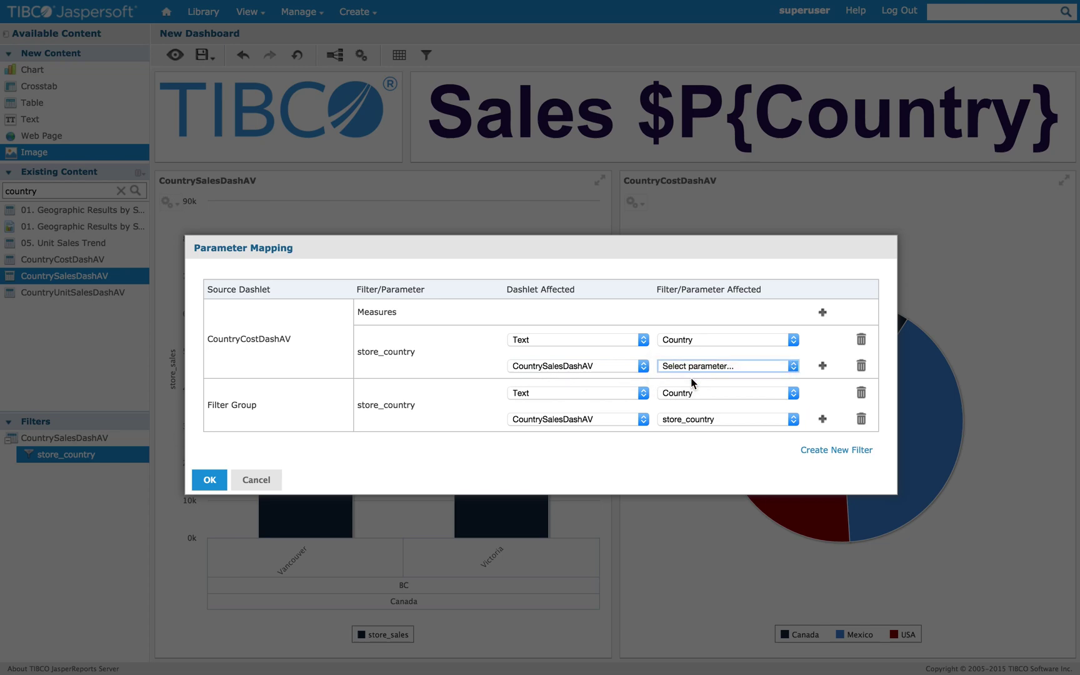
pyautogui.click(210, 480)
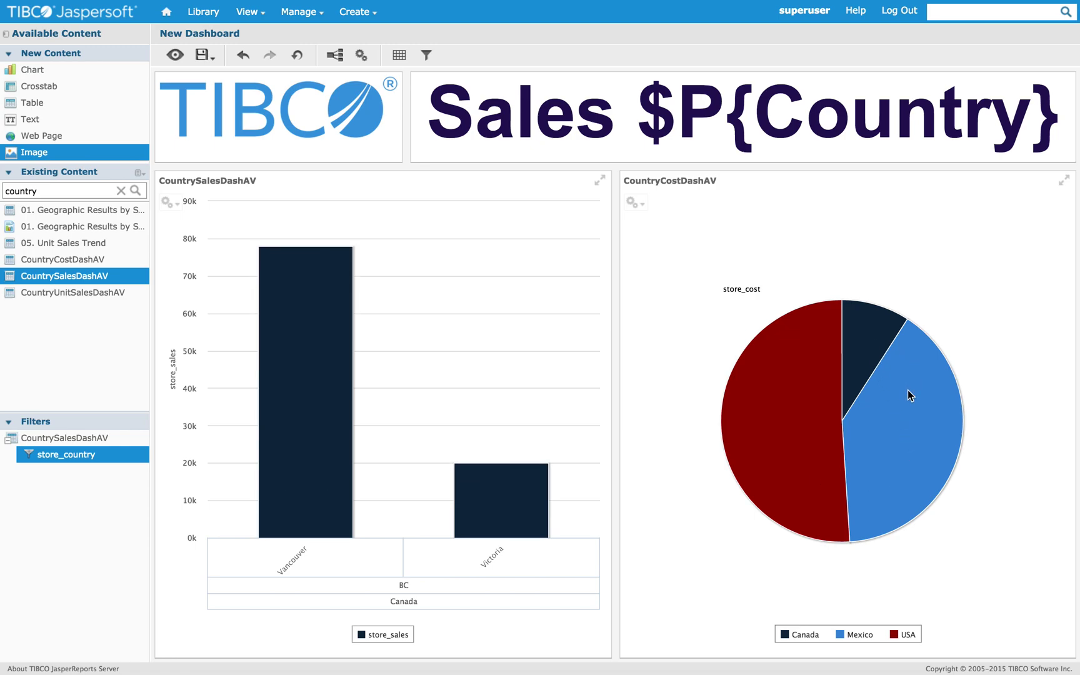
pyautogui.click(175, 55)
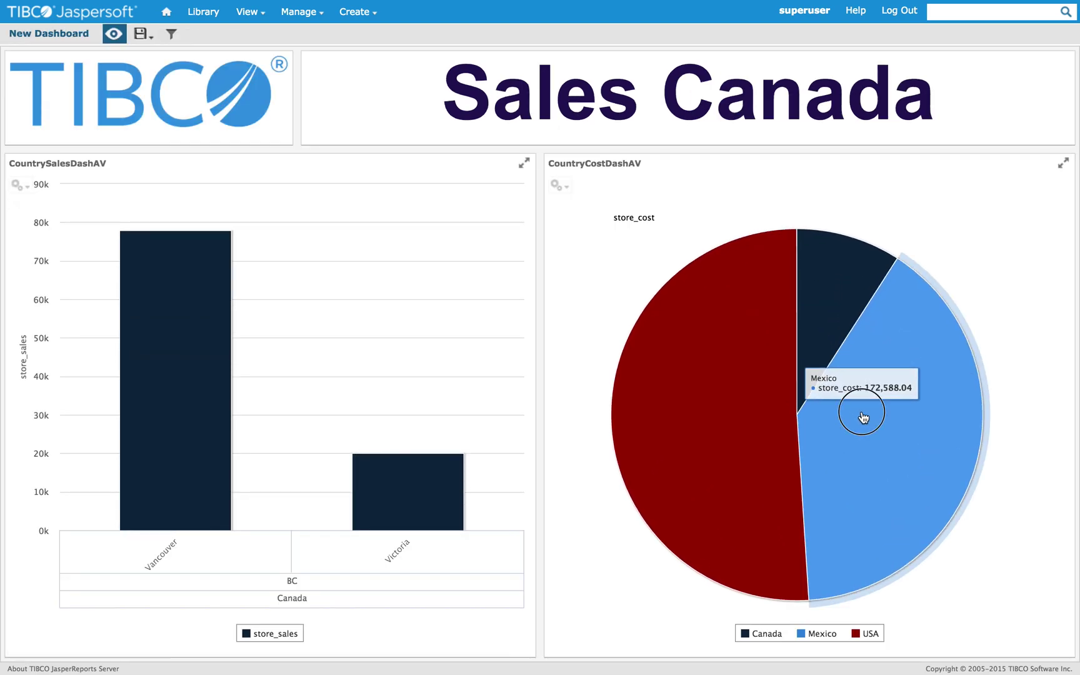
pyautogui.click(863, 417)
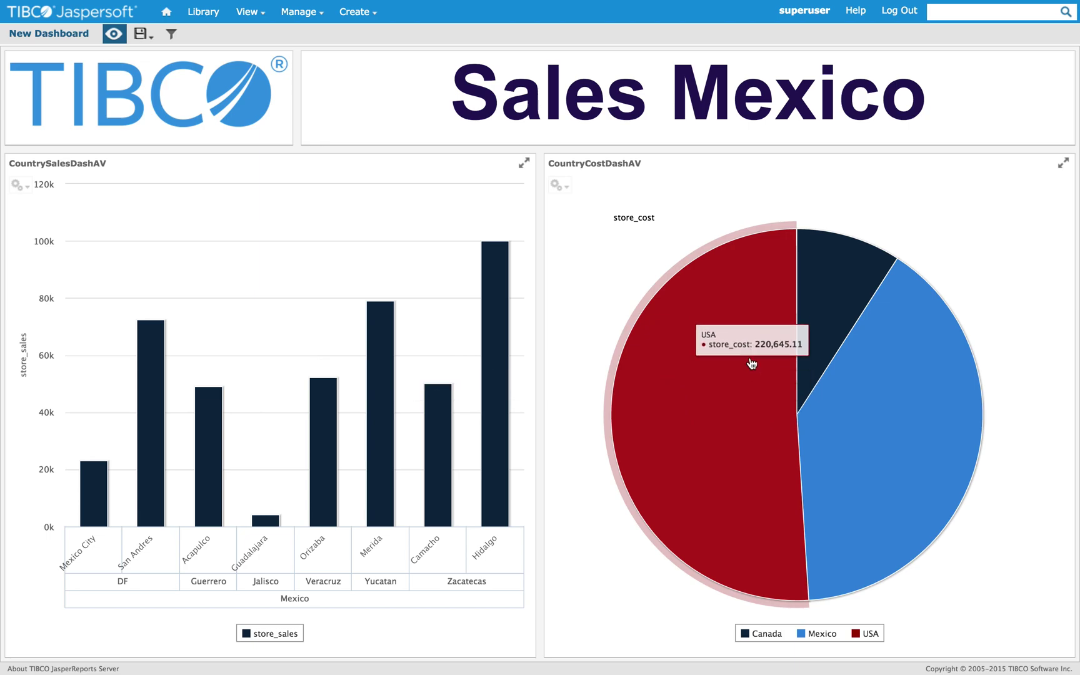
pyautogui.click(748, 364)
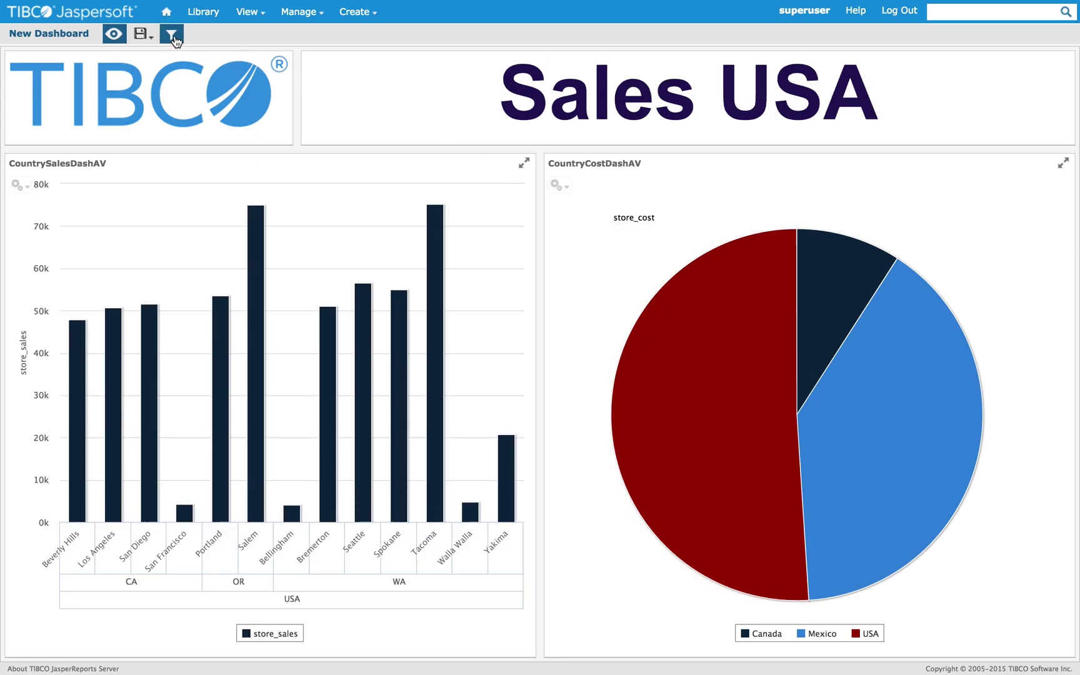
pyautogui.click(172, 36)
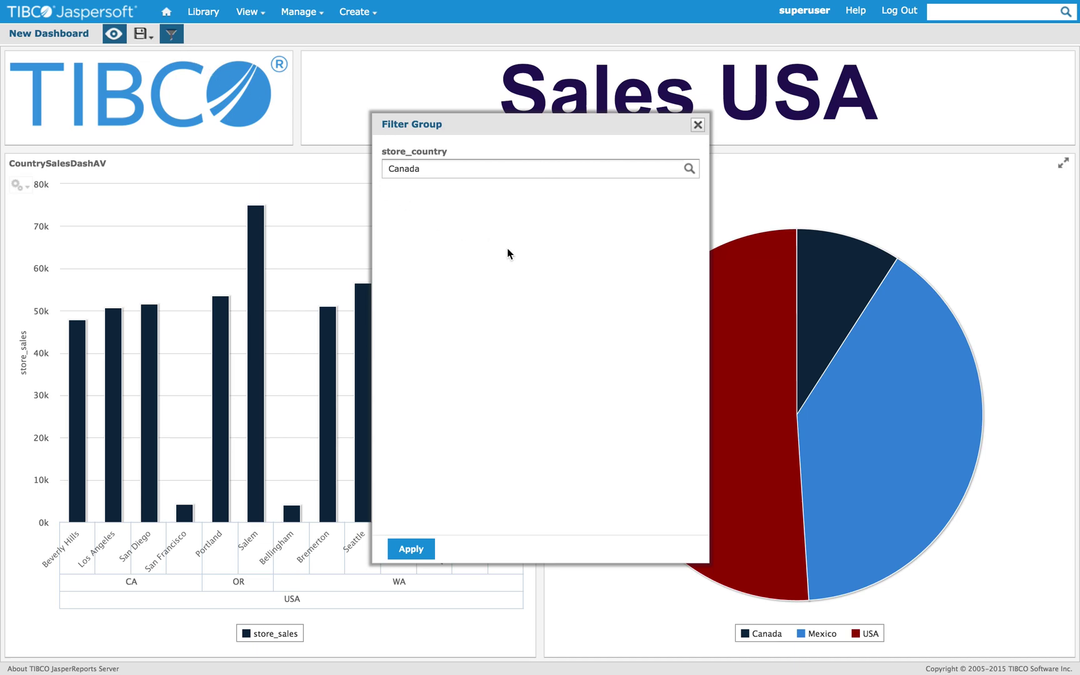
pyautogui.click(464, 172)
pyautogui.click(436, 255)
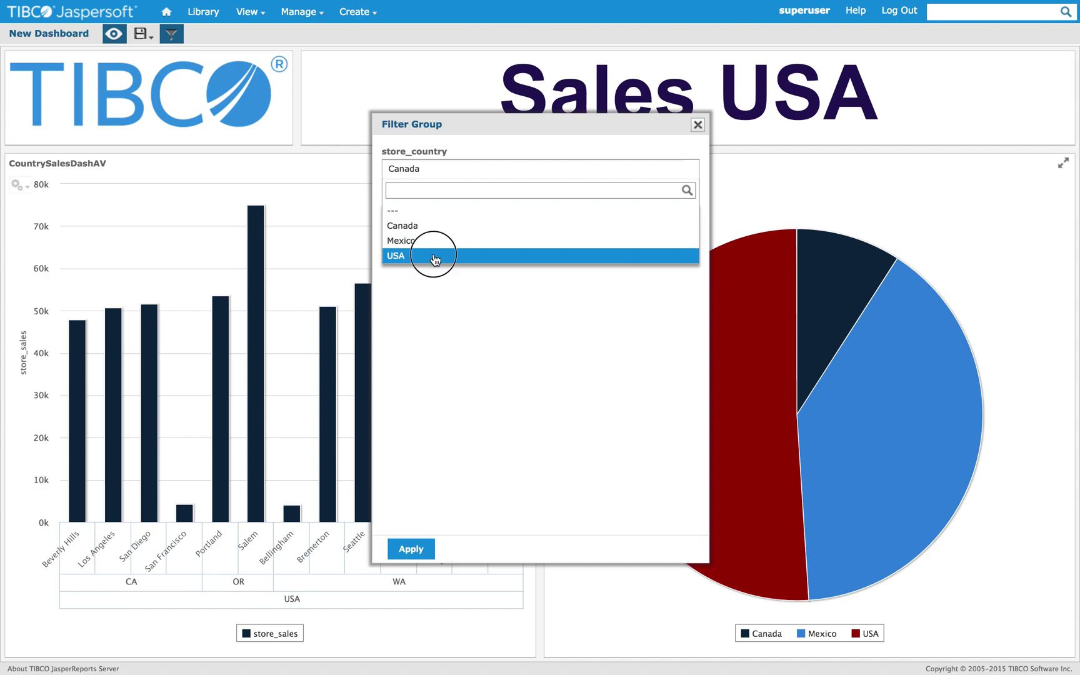
pyautogui.click(417, 553)
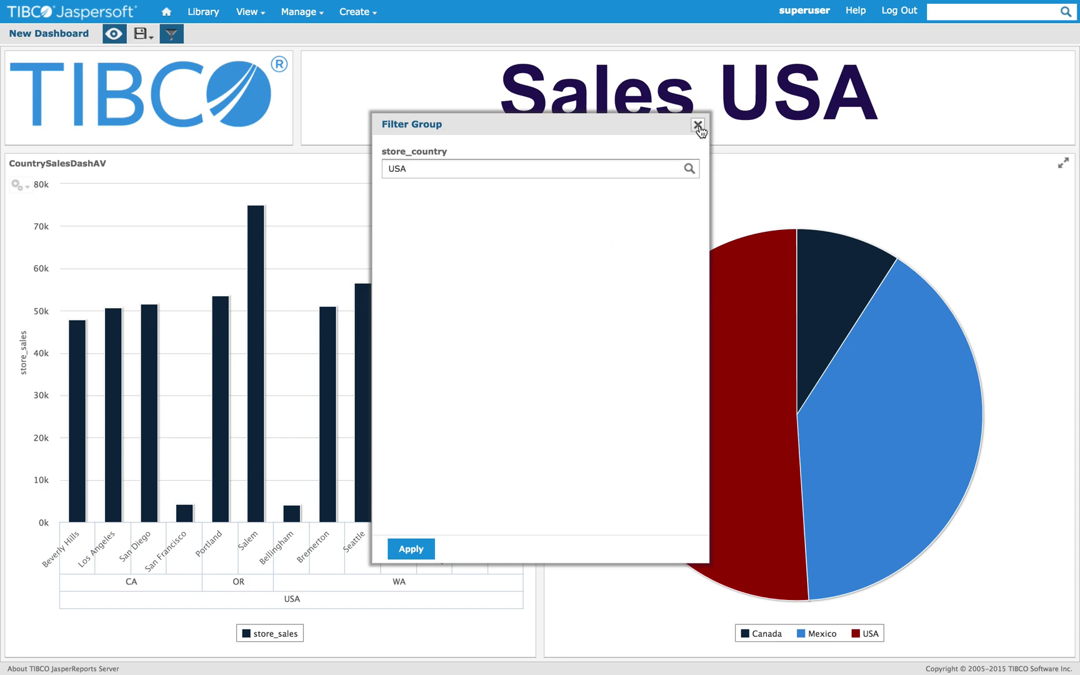
pyautogui.click(494, 181)
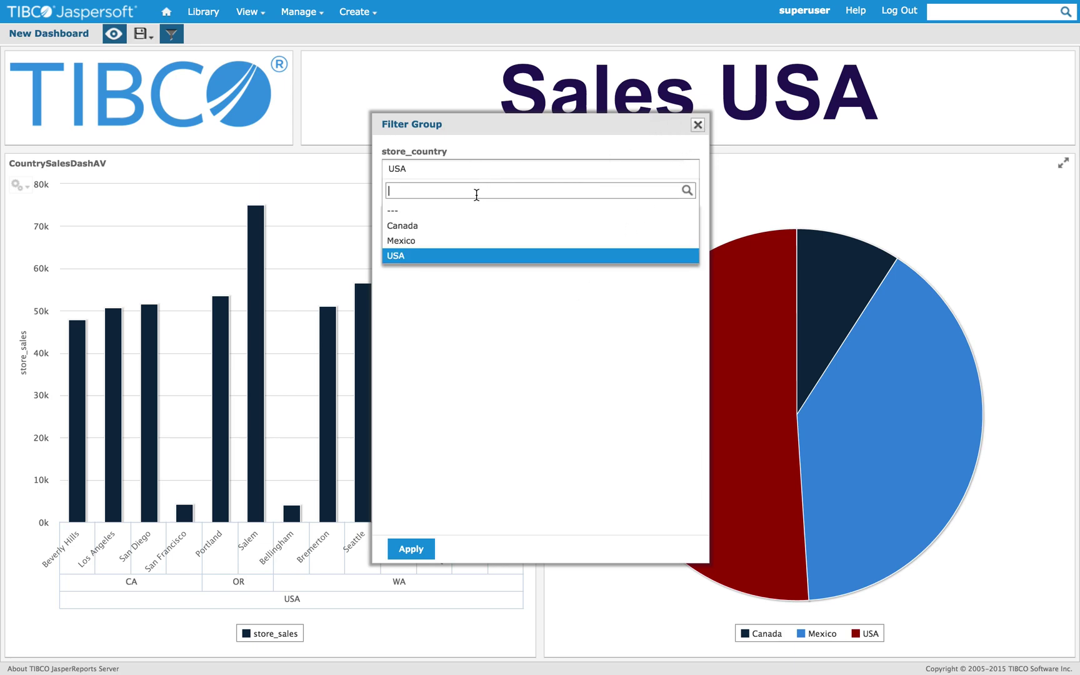
pyautogui.click(459, 231)
pyautogui.click(399, 549)
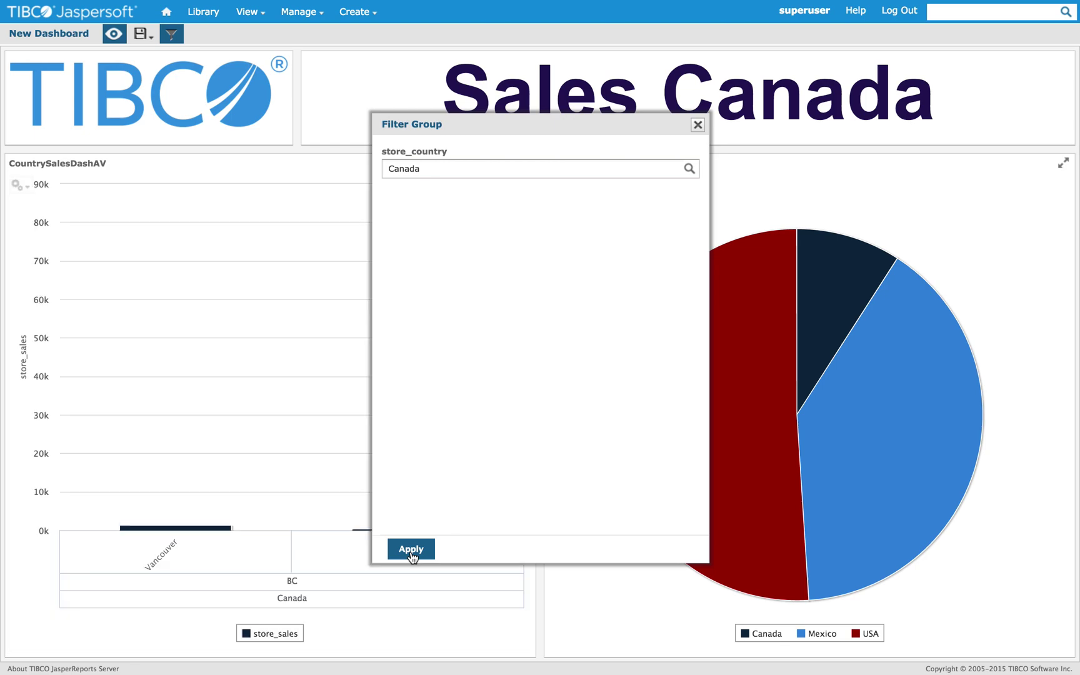
pyautogui.click(697, 125)
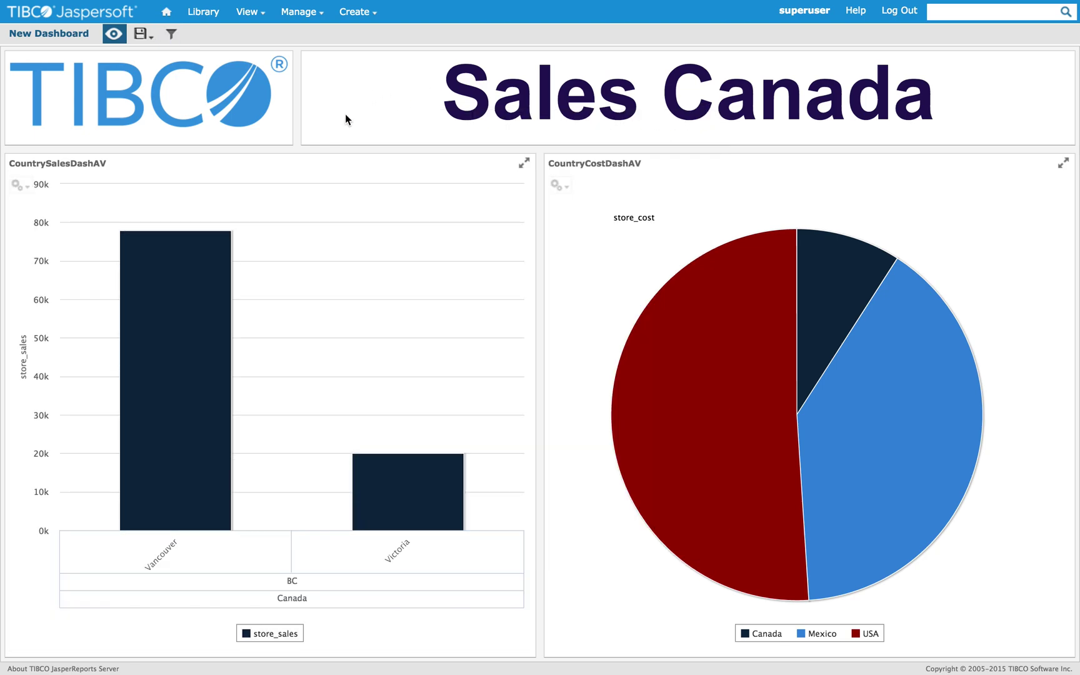
pyautogui.click(114, 34)
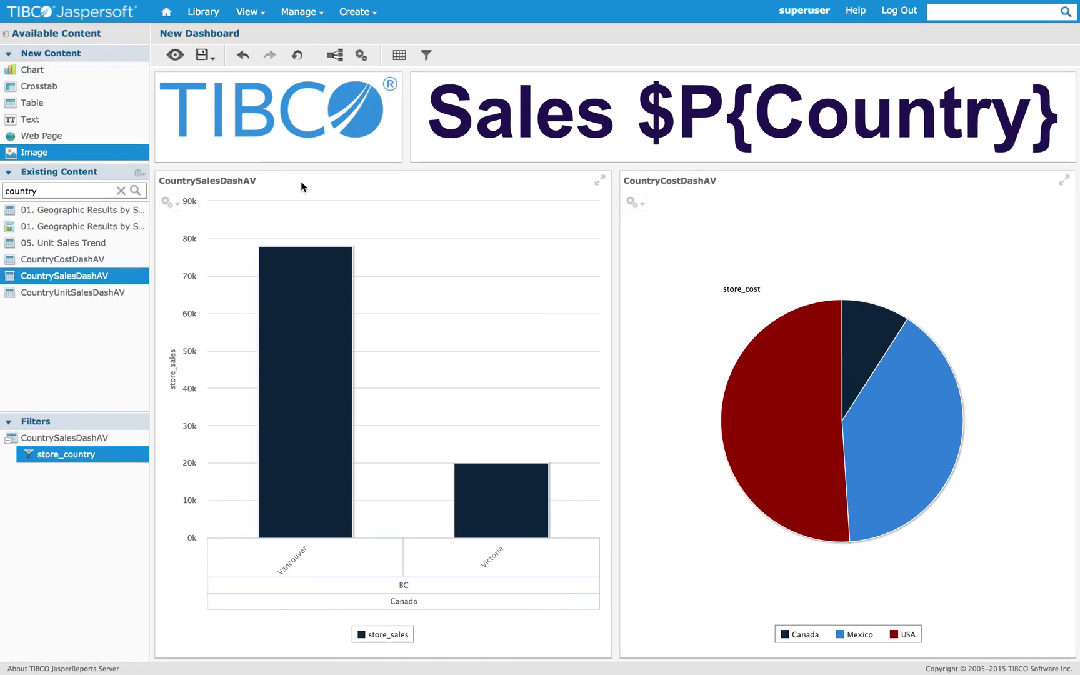
# Step: Set the dashboard to a fixed 1280 by 800 canvas size
pyautogui.click(362, 57)
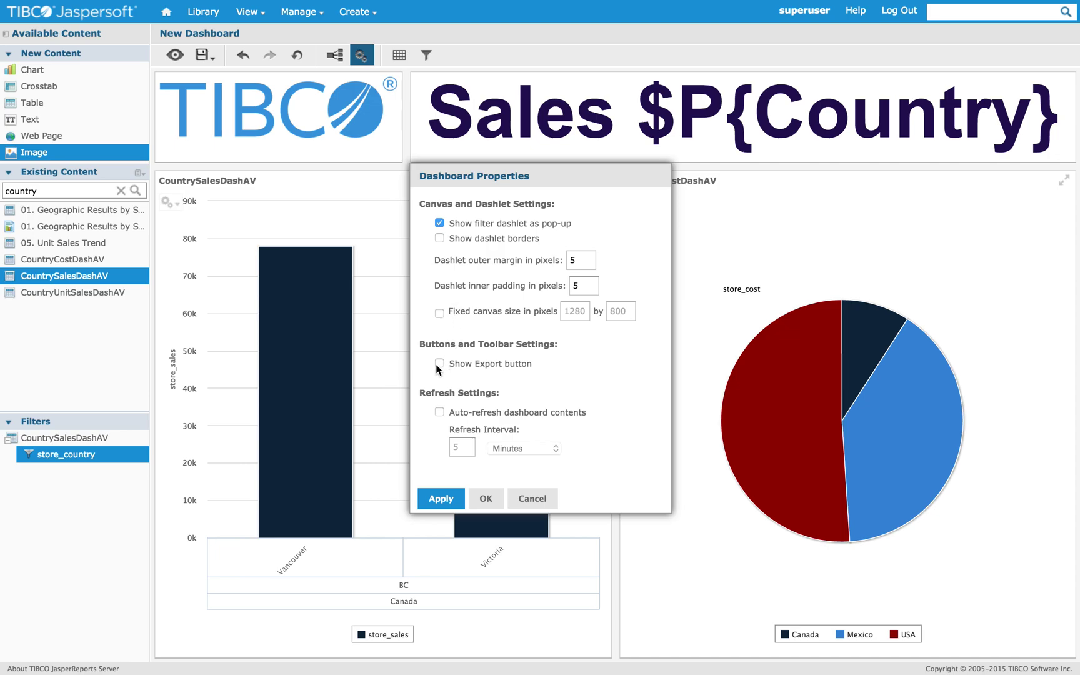
pyautogui.click(439, 312)
pyautogui.click(446, 502)
pyautogui.click(485, 504)
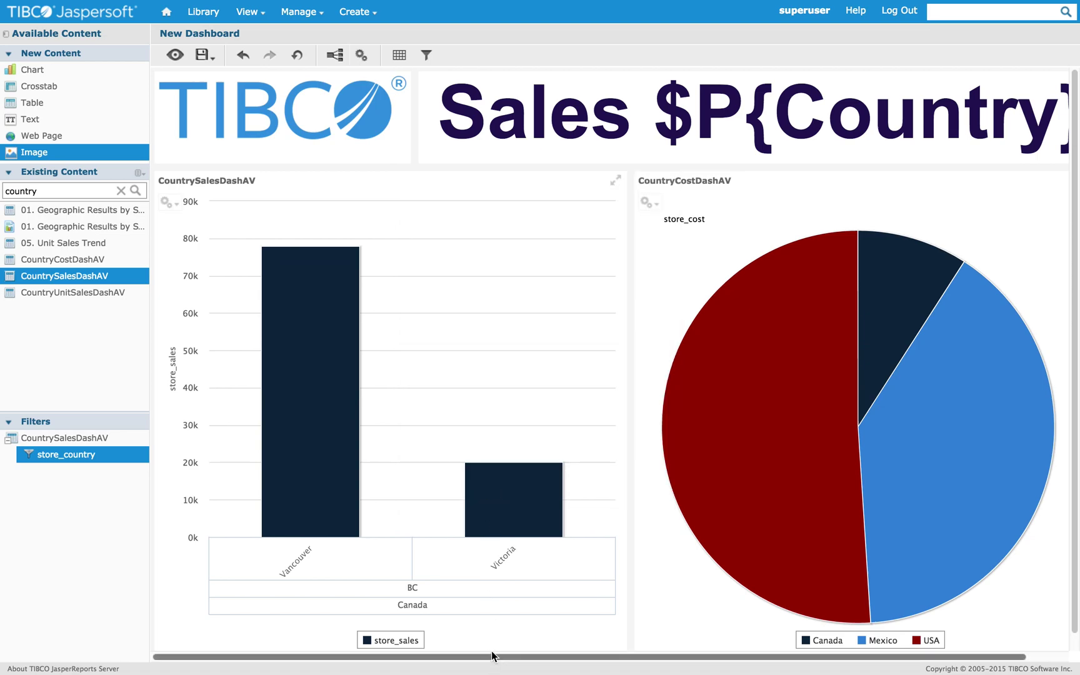
# Step: Preview the dashboard showing the 'Sales Canada' title above both charts
pyautogui.moveTo(494, 656); pyautogui.dragTo(464, 654)
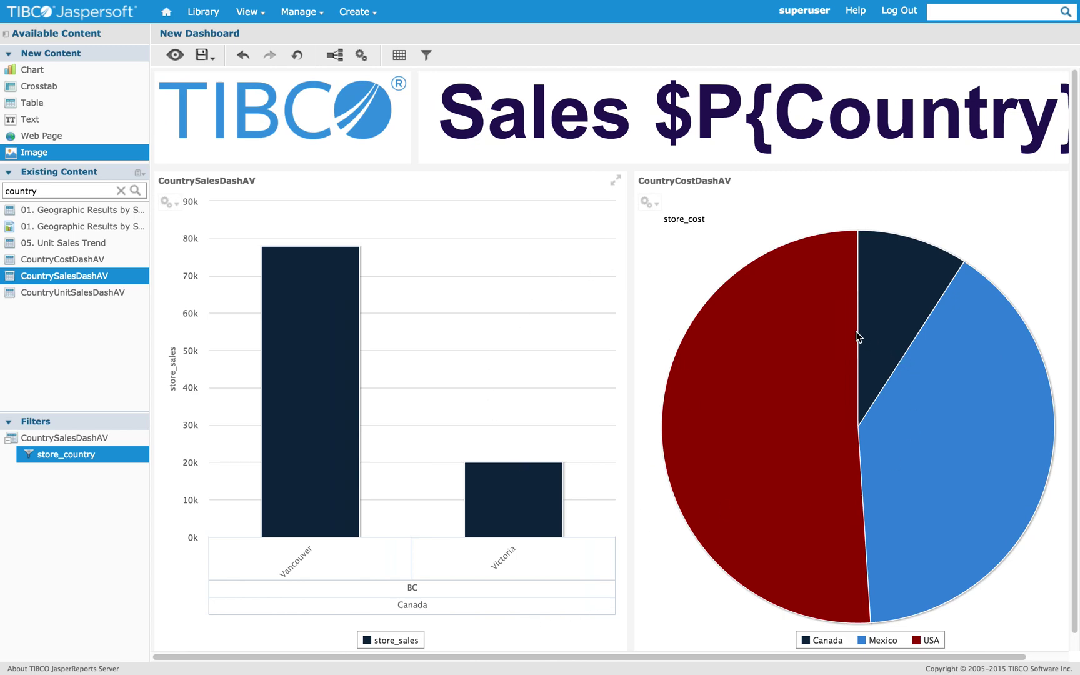
pyautogui.click(175, 57)
pyautogui.click(173, 57)
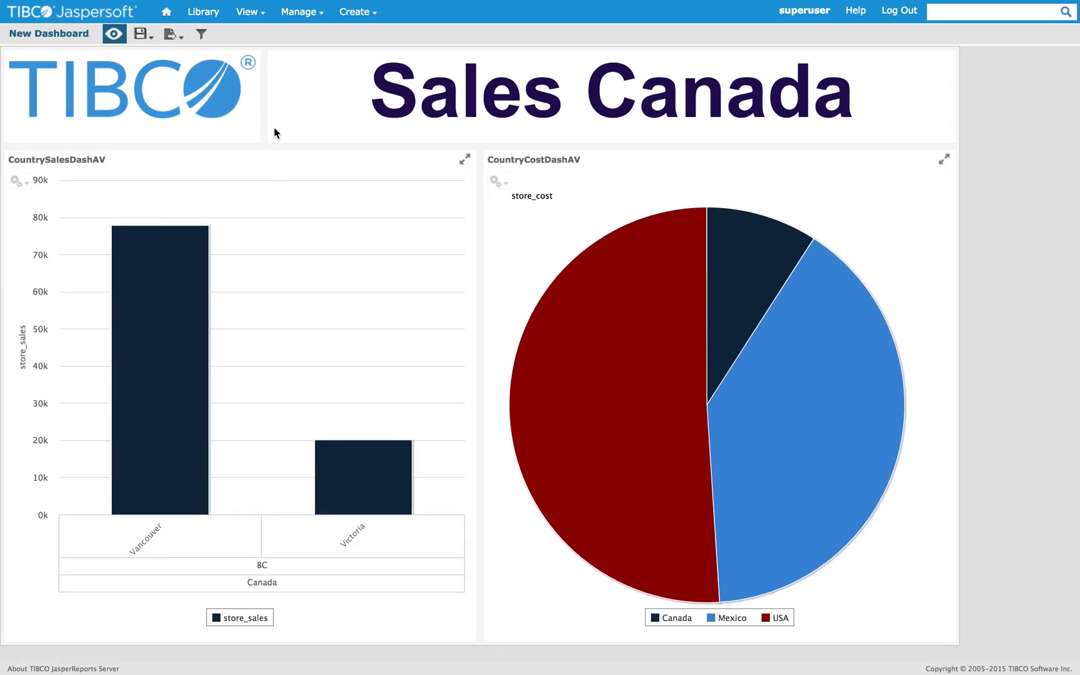
# Step: Export the Sales Canada dashboard to PDF and open the downloaded file
pyautogui.click(178, 39)
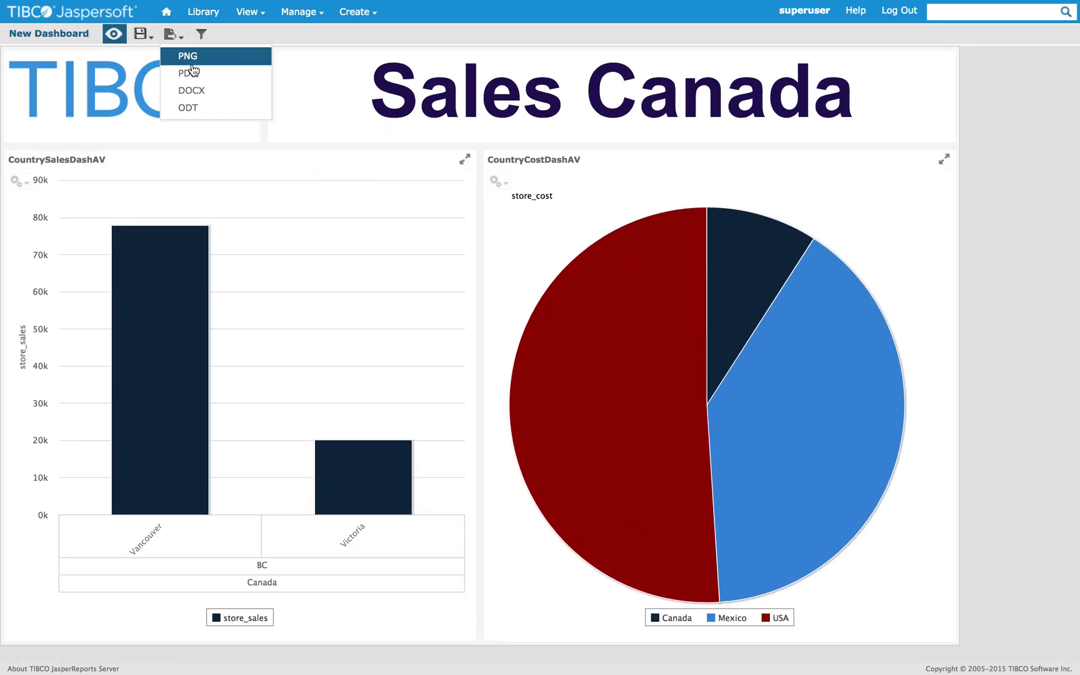
pyautogui.click(199, 70)
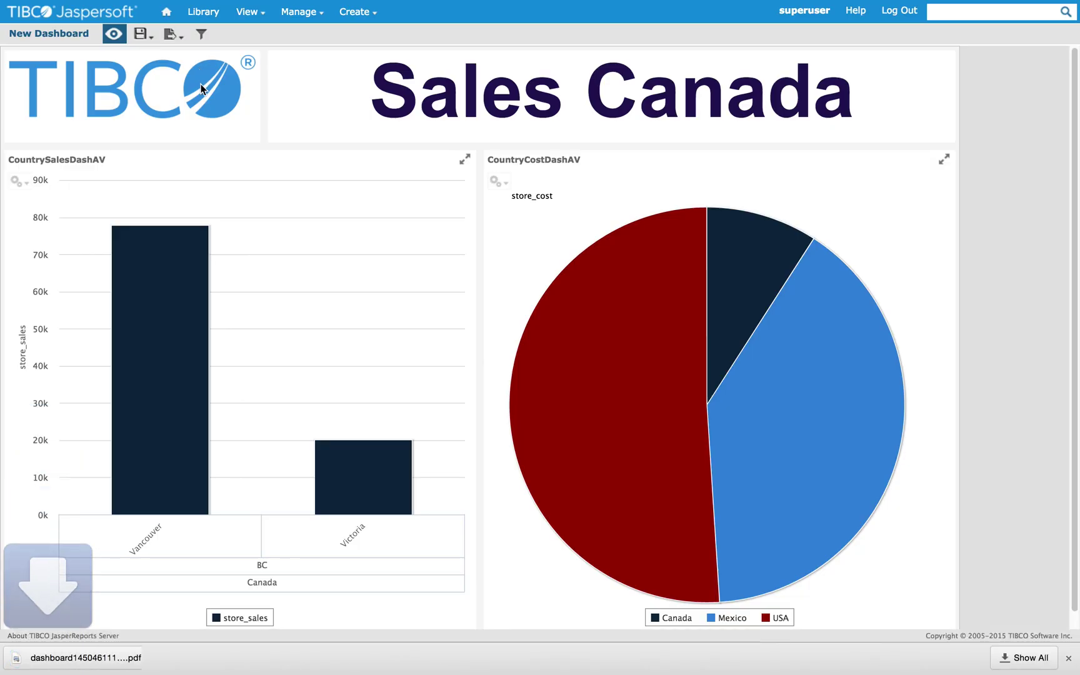
pyautogui.click(101, 658)
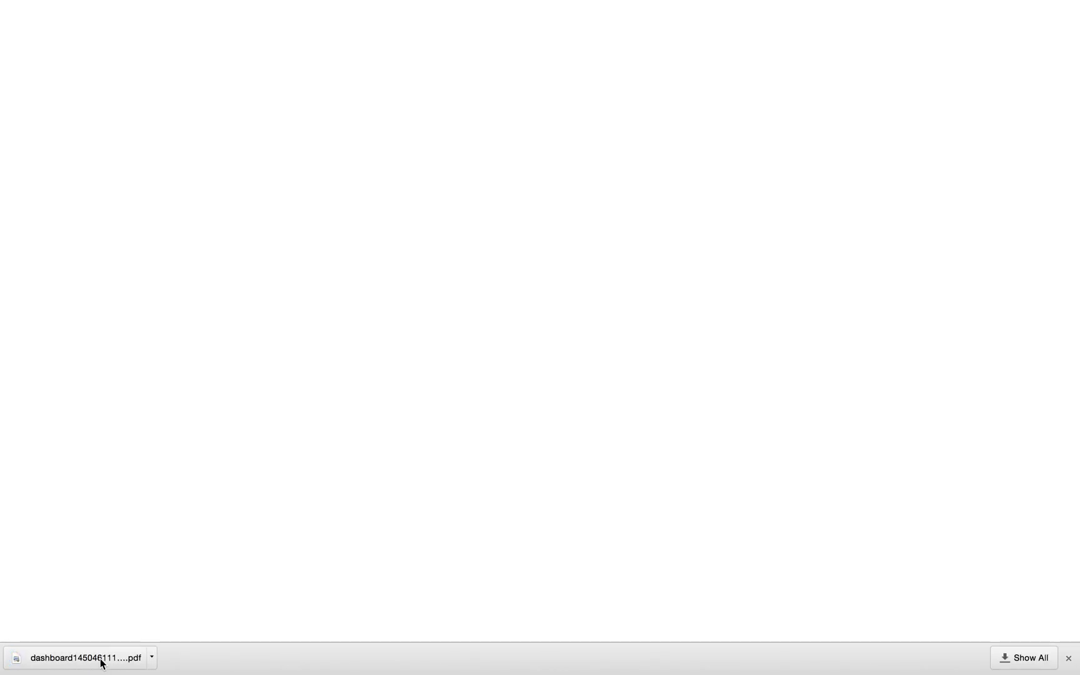